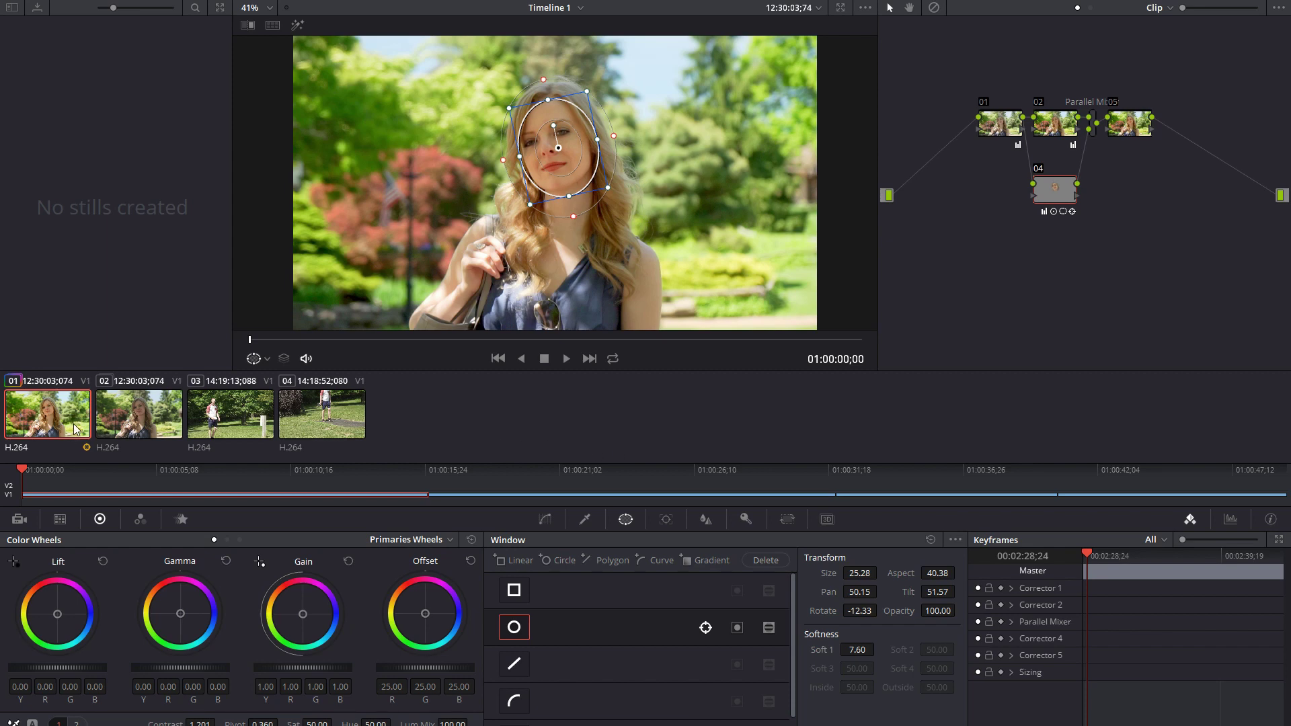
# Compare the first clip with and without its color grade by toggling the bypass for the whole grade and the selected node.
pyautogui.hotkey('shift', 'd')
pyautogui.hotkey('shift', 'd')
pyautogui.hotkey('ctrl', 'd')
pyautogui.hotkey('ctrl', 'd')
pyautogui.moveTo(269, 341); pyautogui.dragTo(216, 321)
# Copy the first clip's grade to the second clip and try tracking its face window forward with grades bypassed.
pyautogui.press('Down')
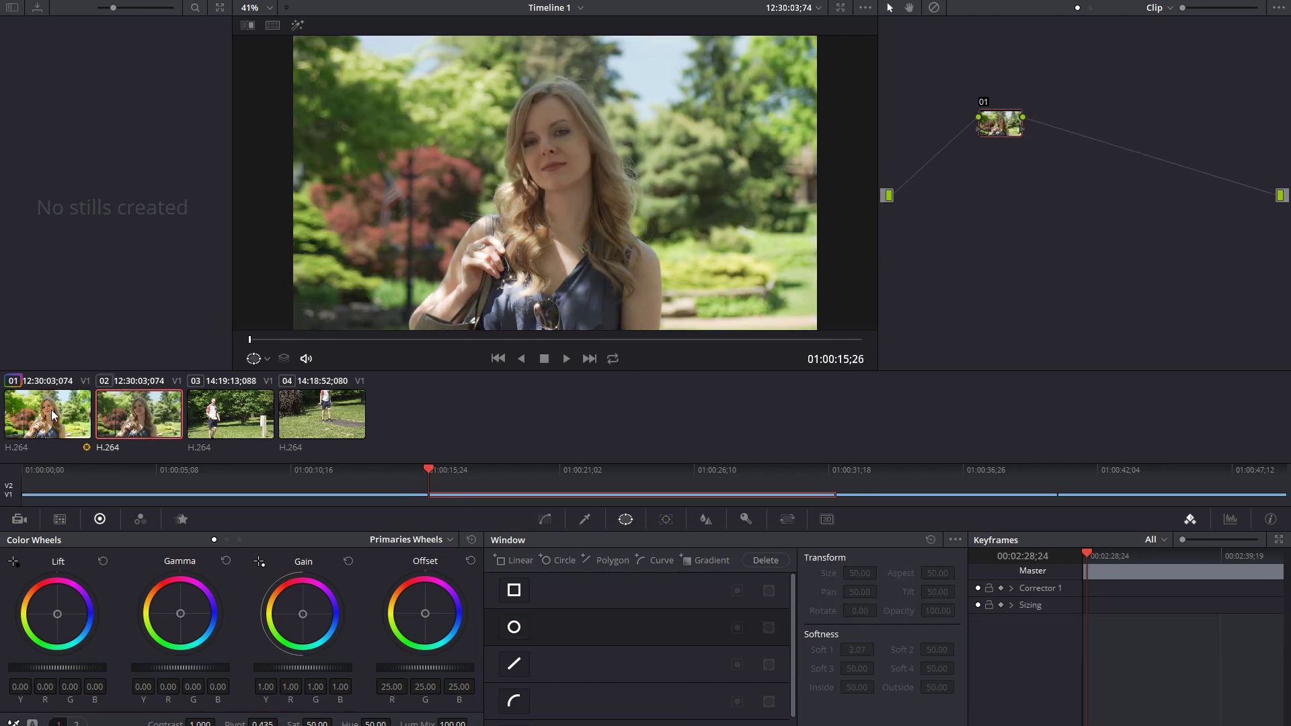
pyautogui.middleClick(54, 410)
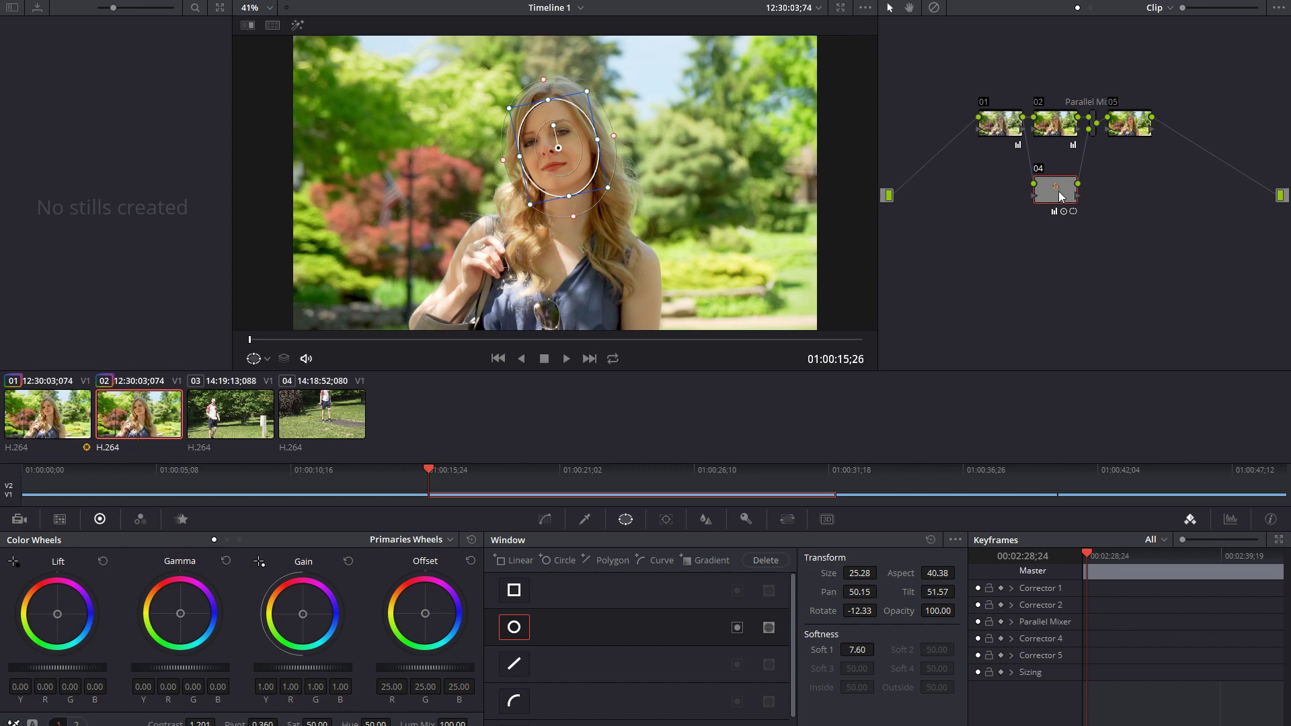
pyautogui.moveTo(1063, 196); pyautogui.dragTo(1055, 199)
pyautogui.hotkey('shift', 'd')
pyautogui.click(666, 519)
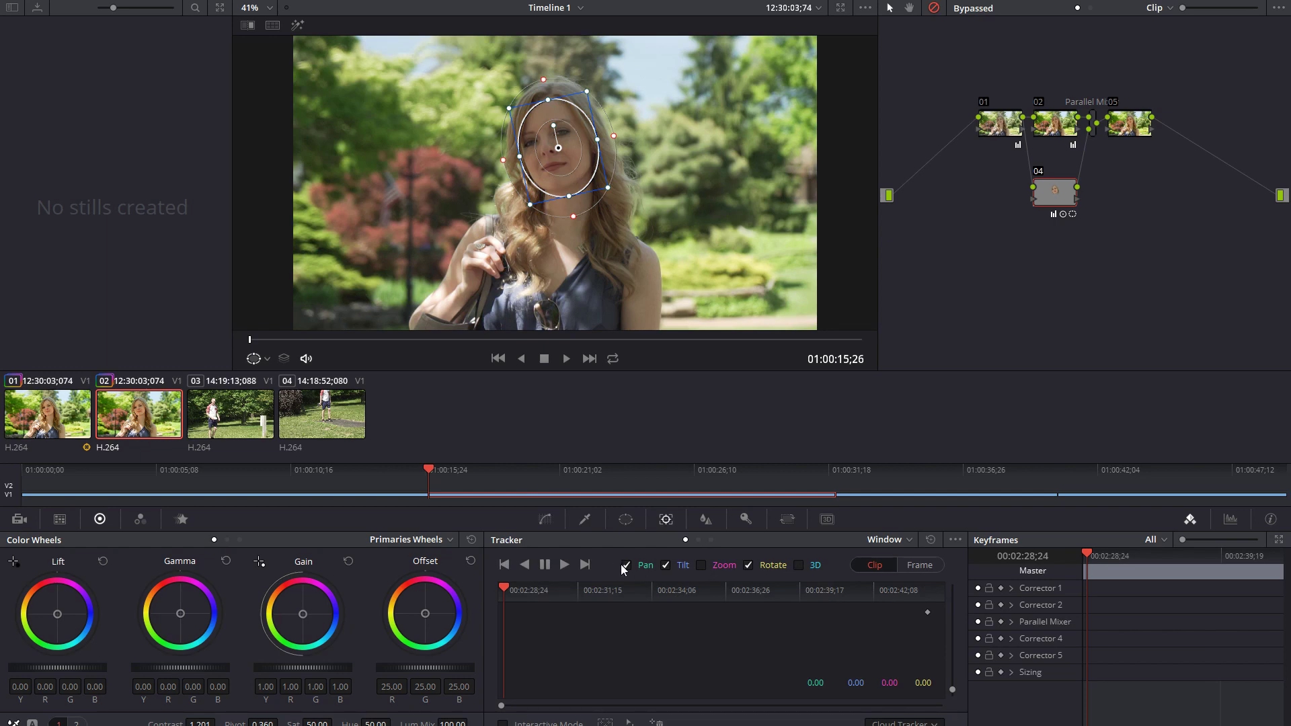
pyautogui.click(565, 565)
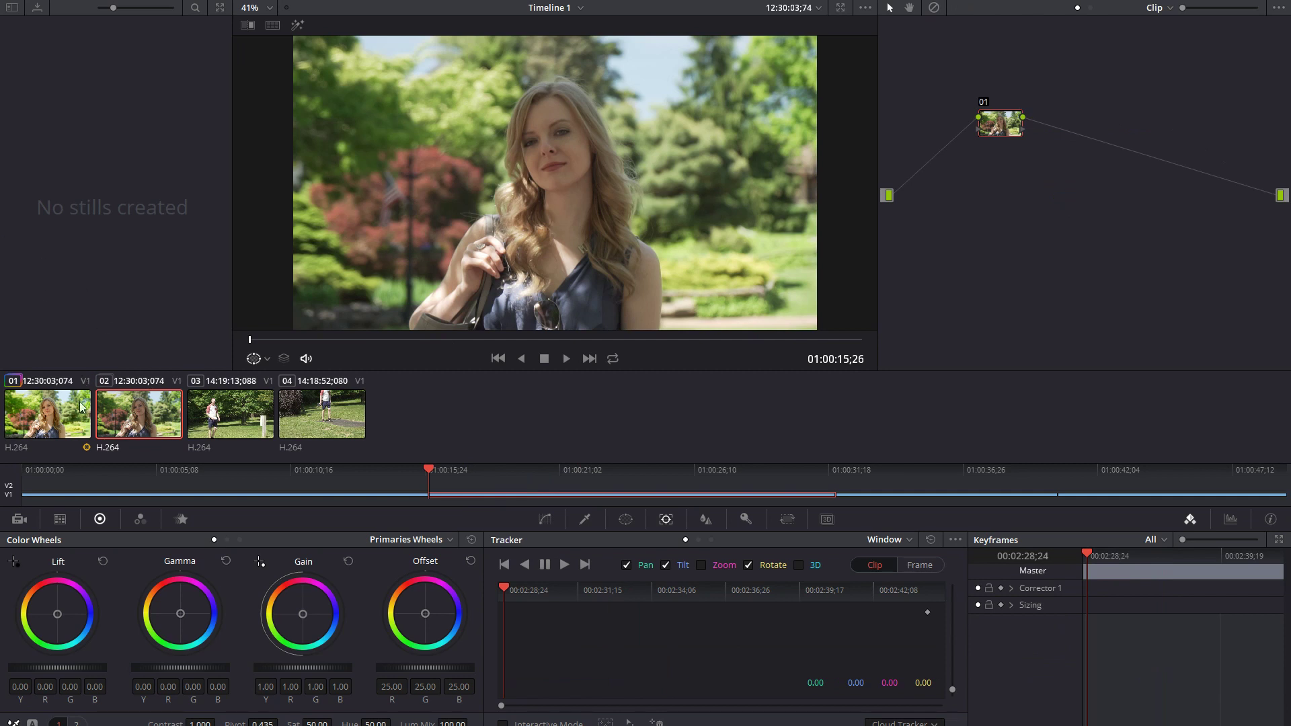
# Grab a still of the graded first clip and compare it with the following clips using an image wipe.
pyautogui.click(47, 398)
pyautogui.hotkey('ctrl', 'alt', 'g')
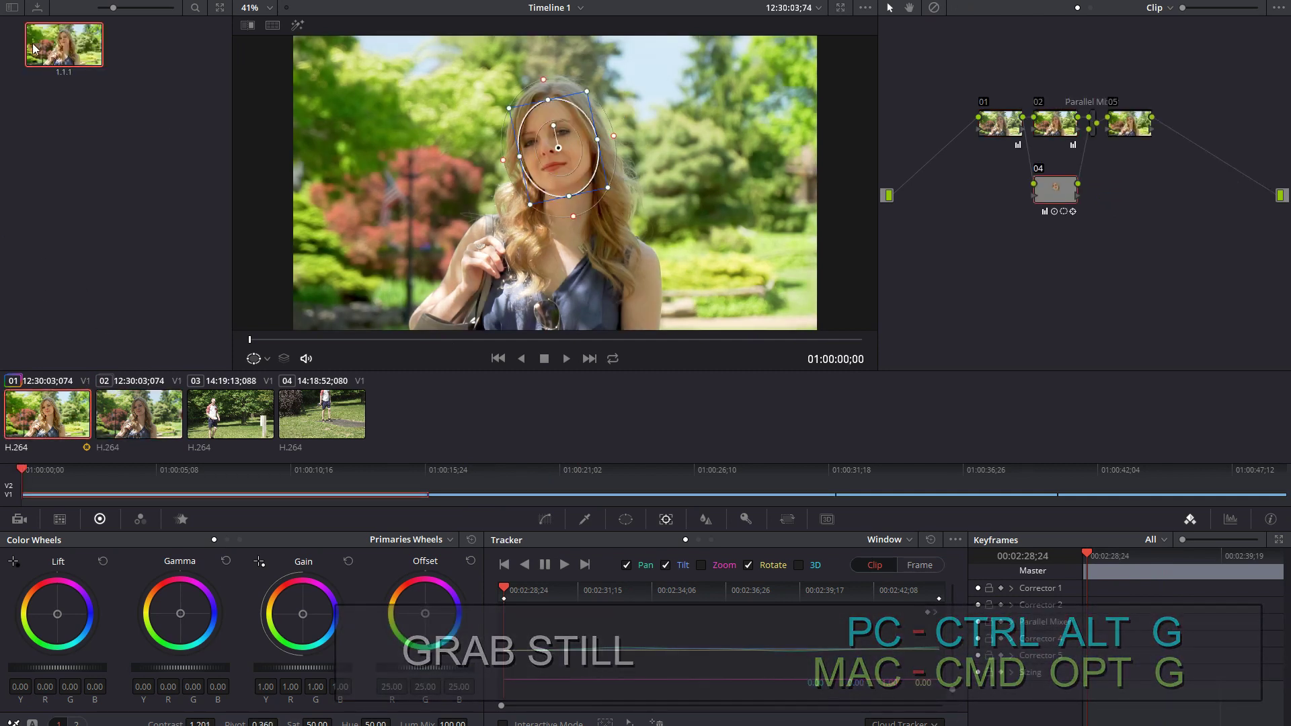
pyautogui.click(114, 418)
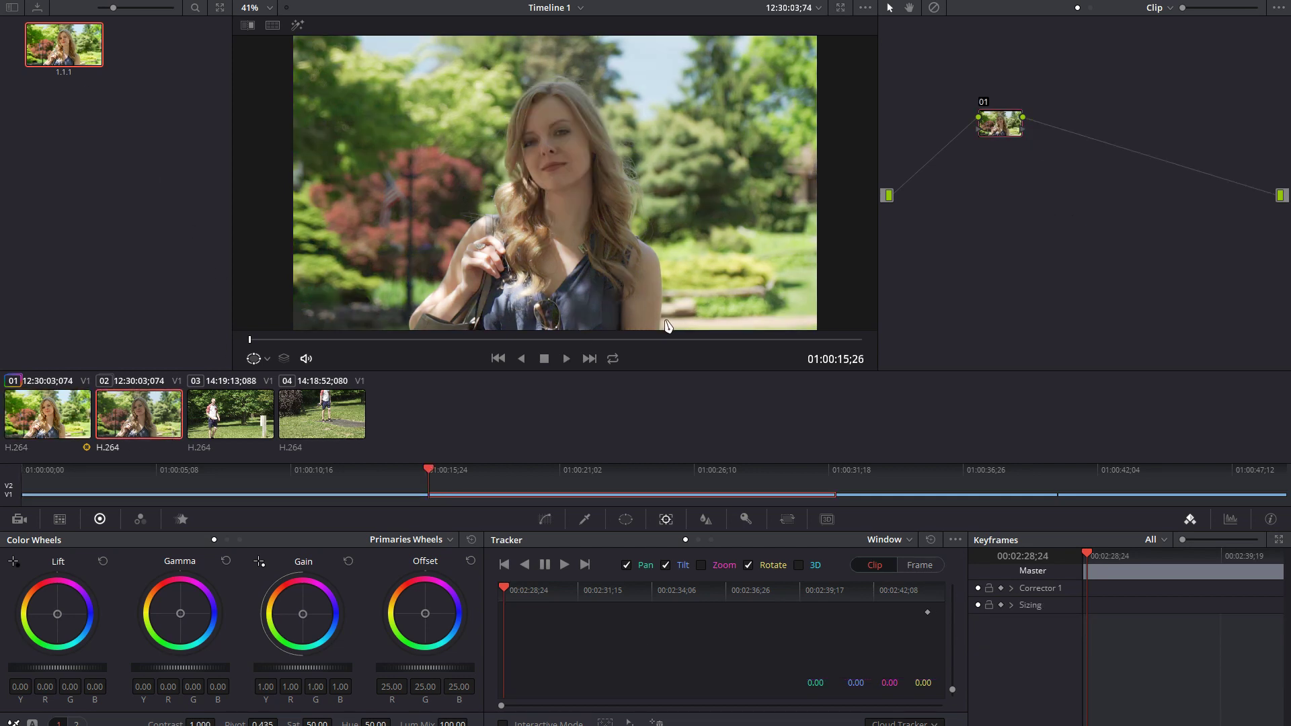
pyautogui.hotkey('ctrl', 'alt', 'f')
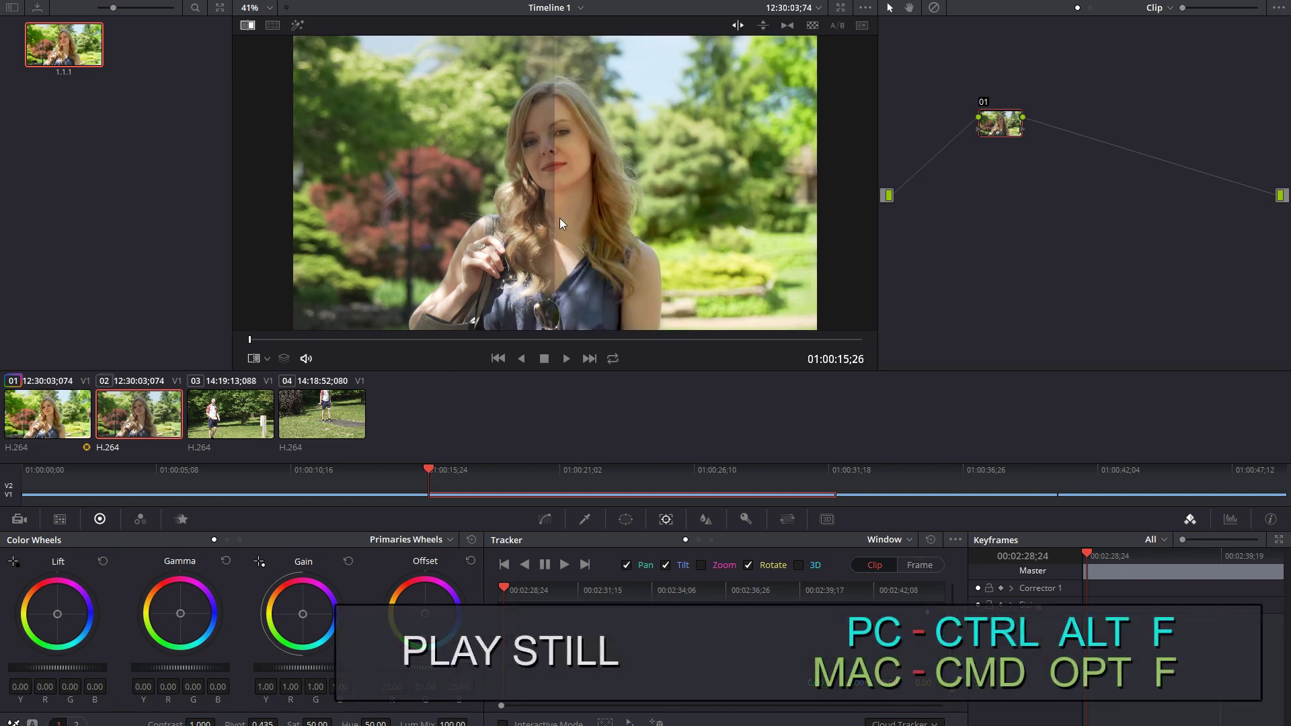
pyautogui.moveTo(559, 218); pyautogui.dragTo(542, 259)
pyautogui.press('Down')
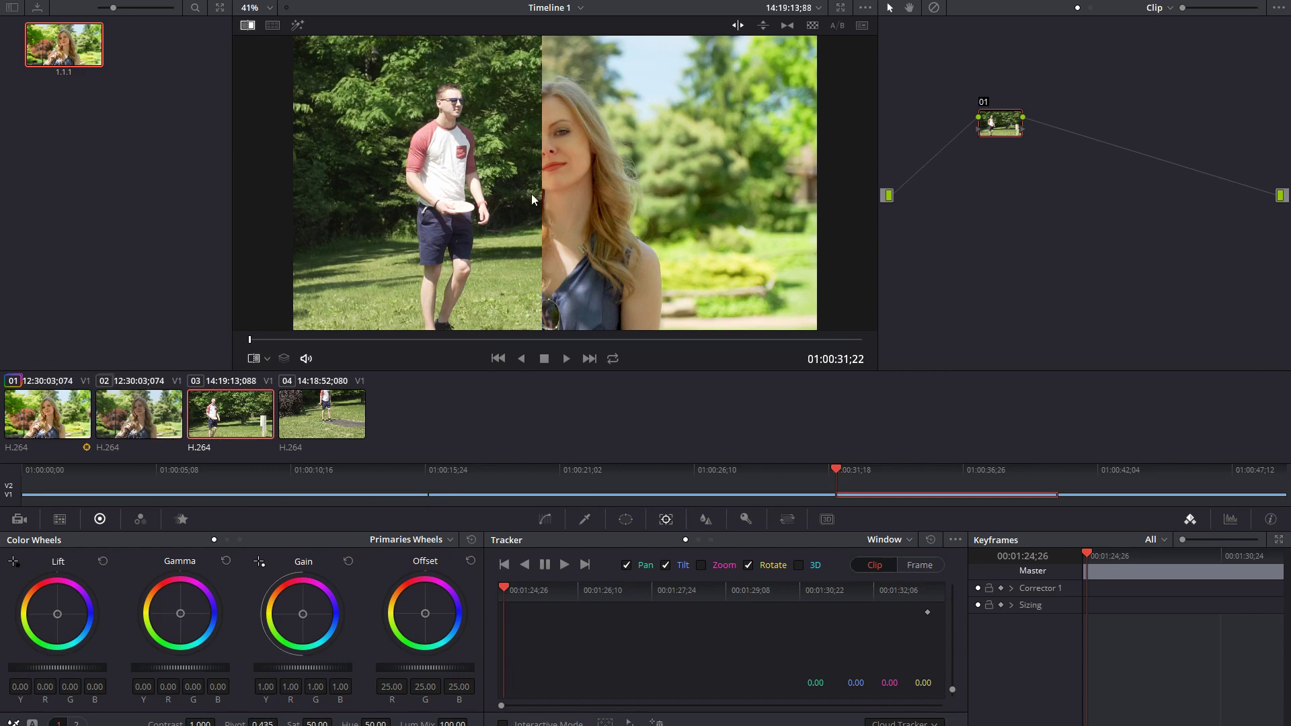
# Apply the still's grade to the second clip and set the viewer overlay to Power Window.
pyautogui.press('Up')
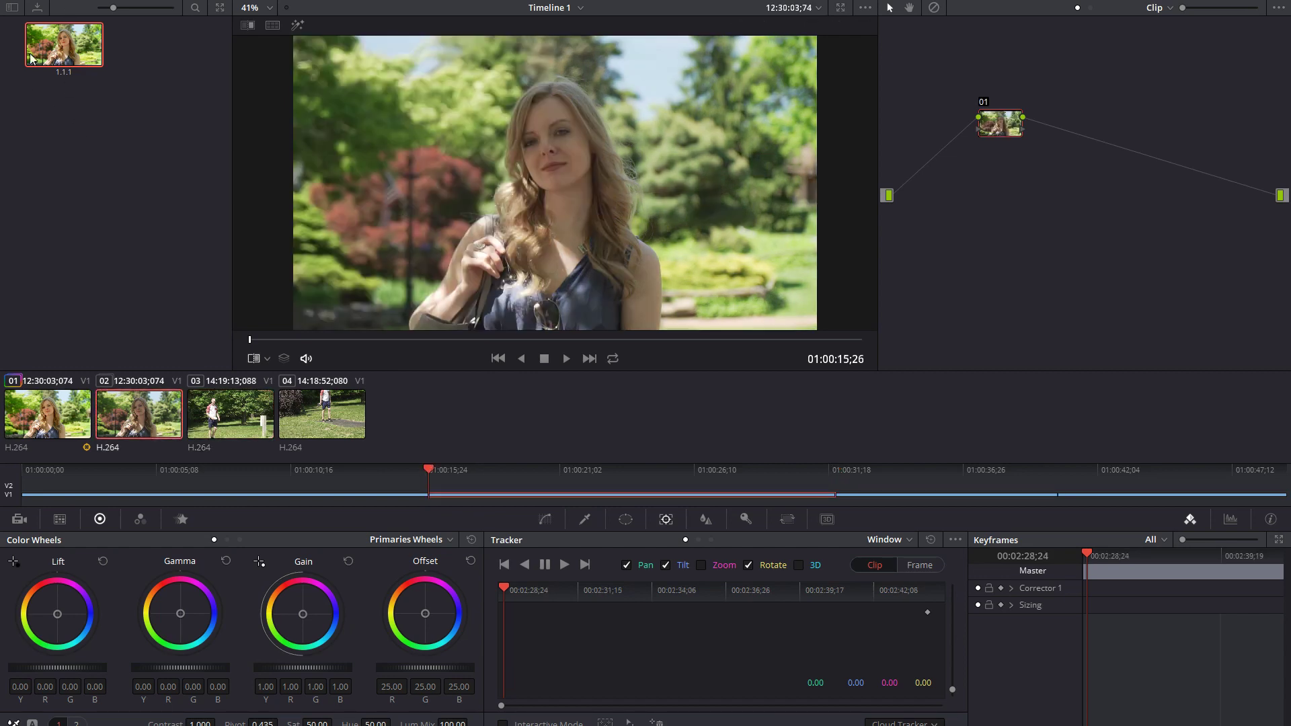
pyautogui.middleClick(65, 48)
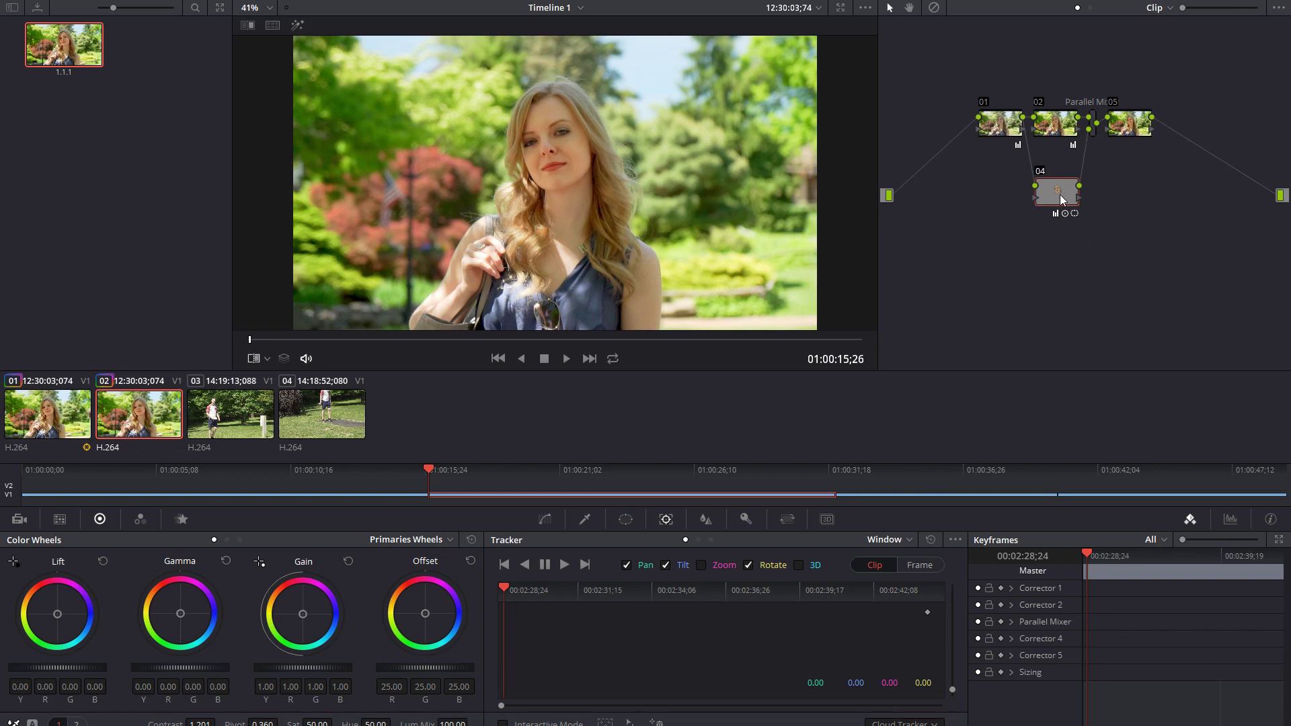
pyautogui.click(267, 359)
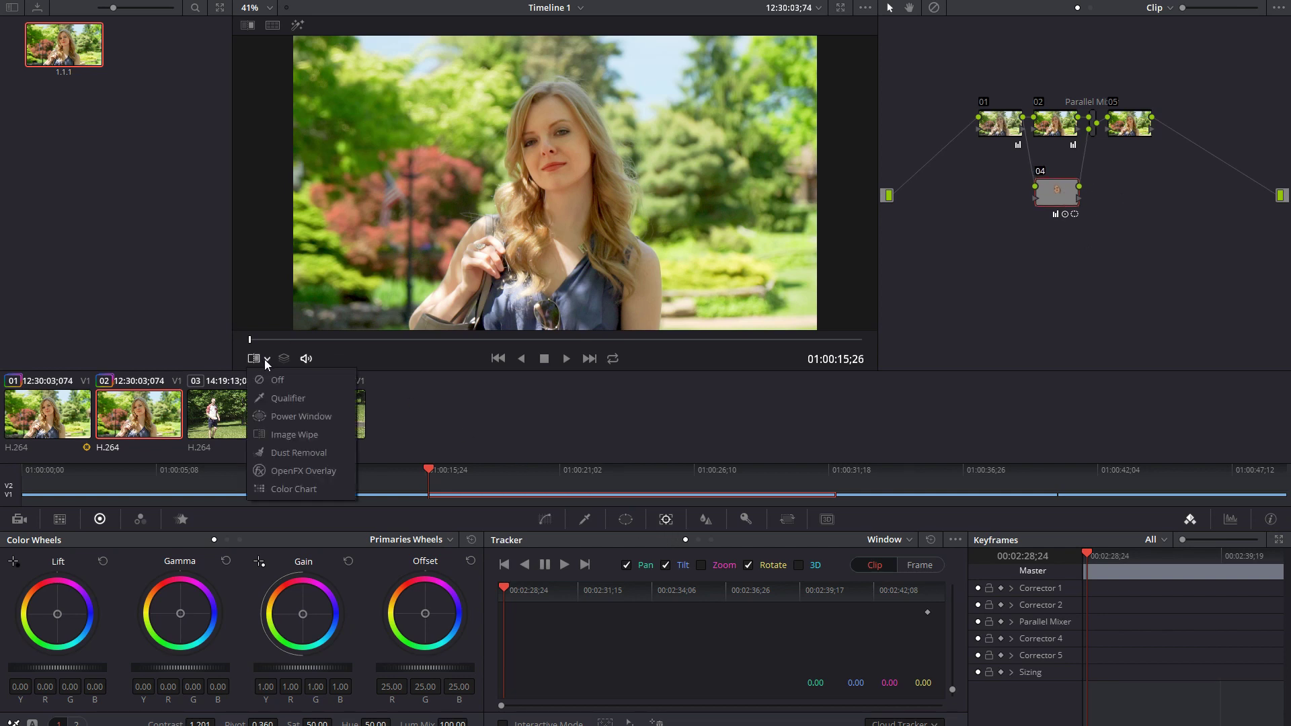
pyautogui.click(284, 416)
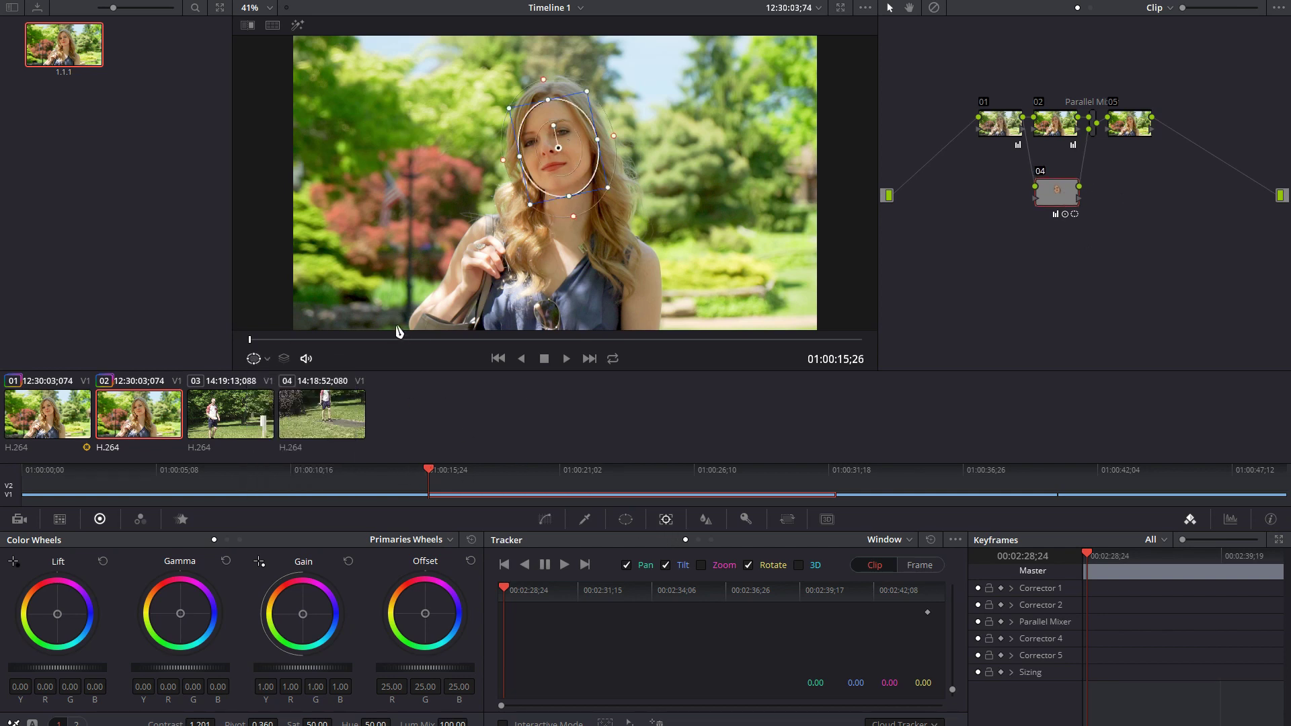
# Bypass the grades, track the face window forward from the start of the second clip, and return to its first frame.
pyautogui.moveTo(626, 341); pyautogui.dragTo(208, 346)
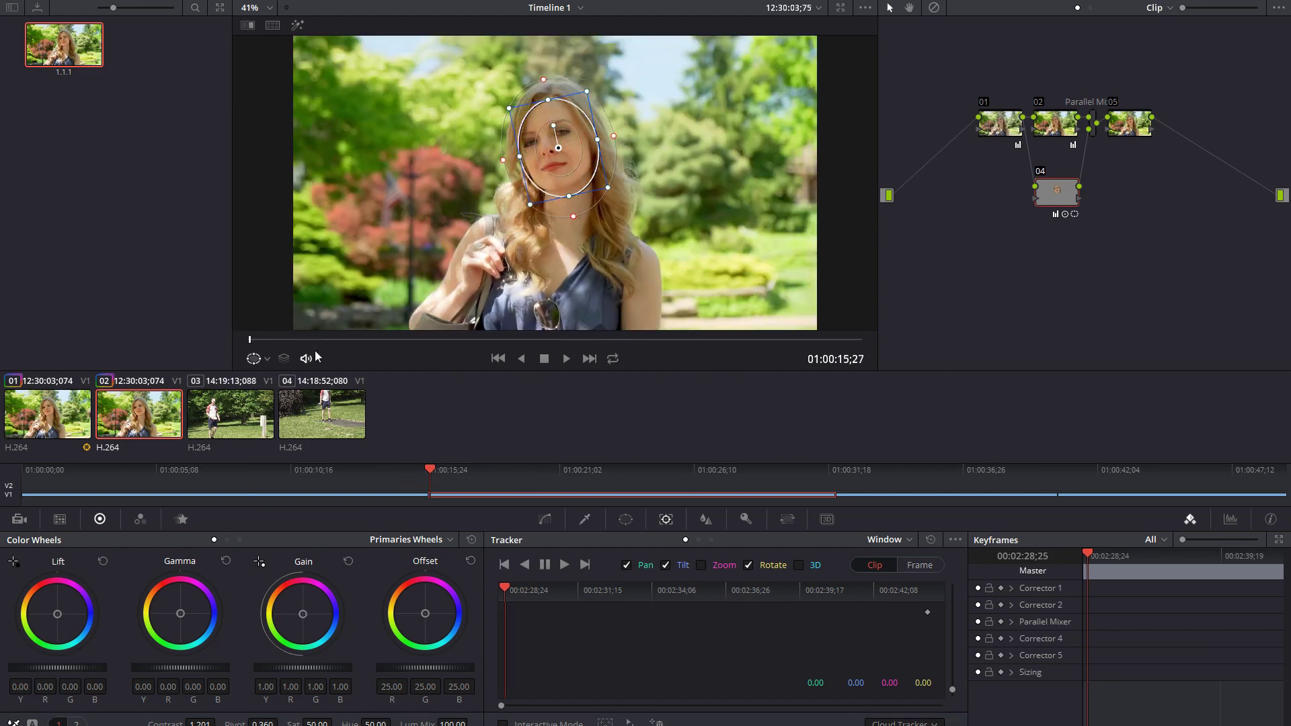
pyautogui.hotkey('shift', 'd')
pyautogui.click(560, 569)
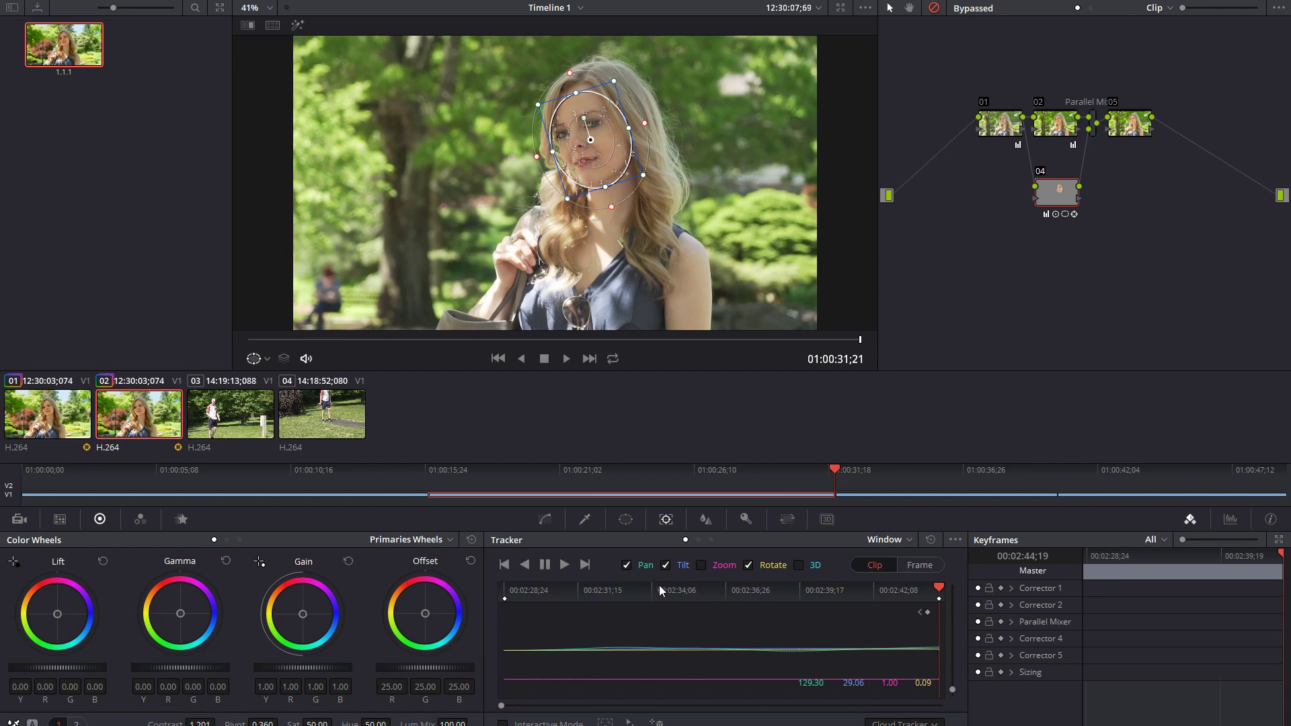
pyautogui.click(506, 591)
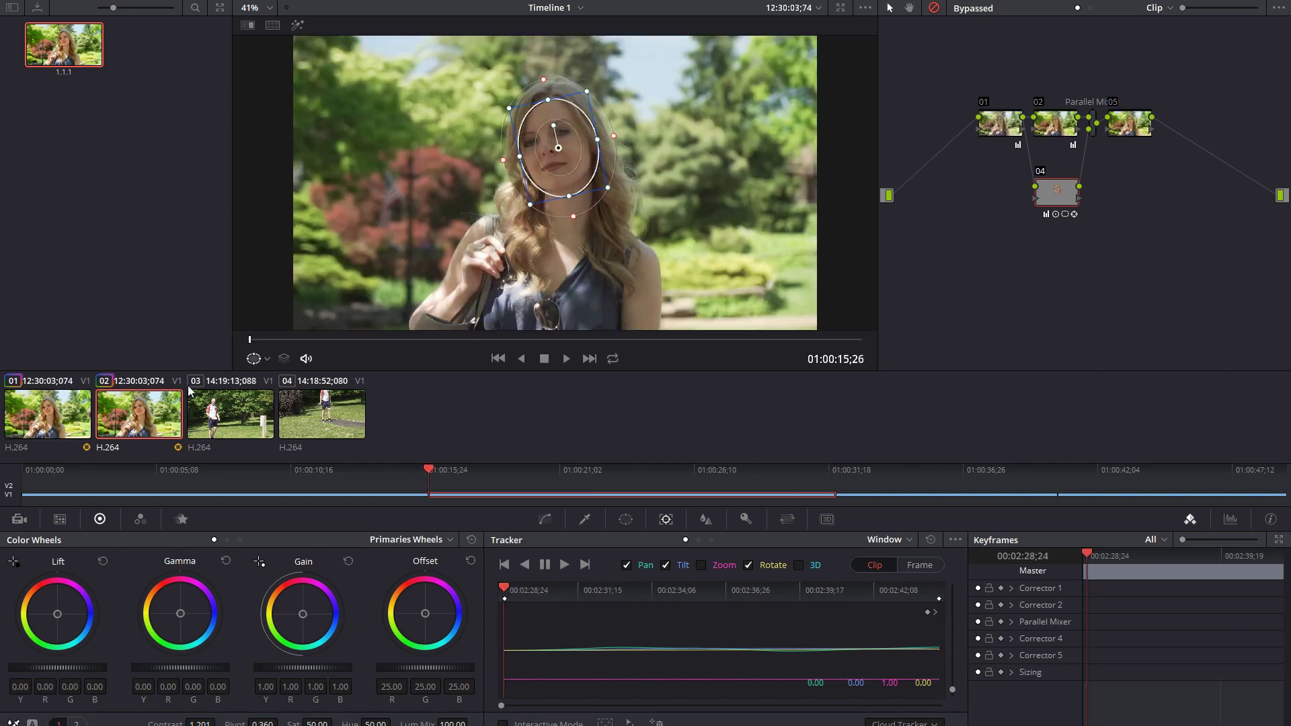
# Try selecting several clips together, including clips 01, 03 and 04.
pyautogui.click(241, 433)
pyautogui.click(321, 398)
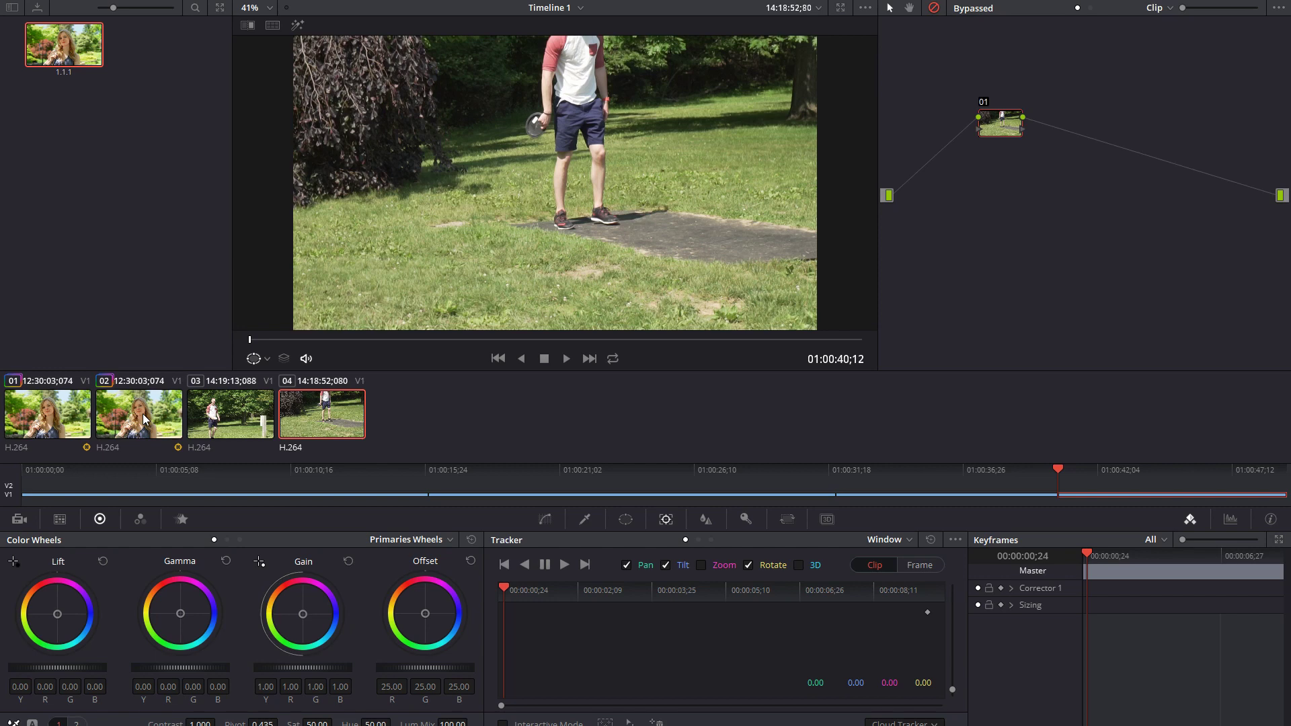
pyautogui.click(237, 424)
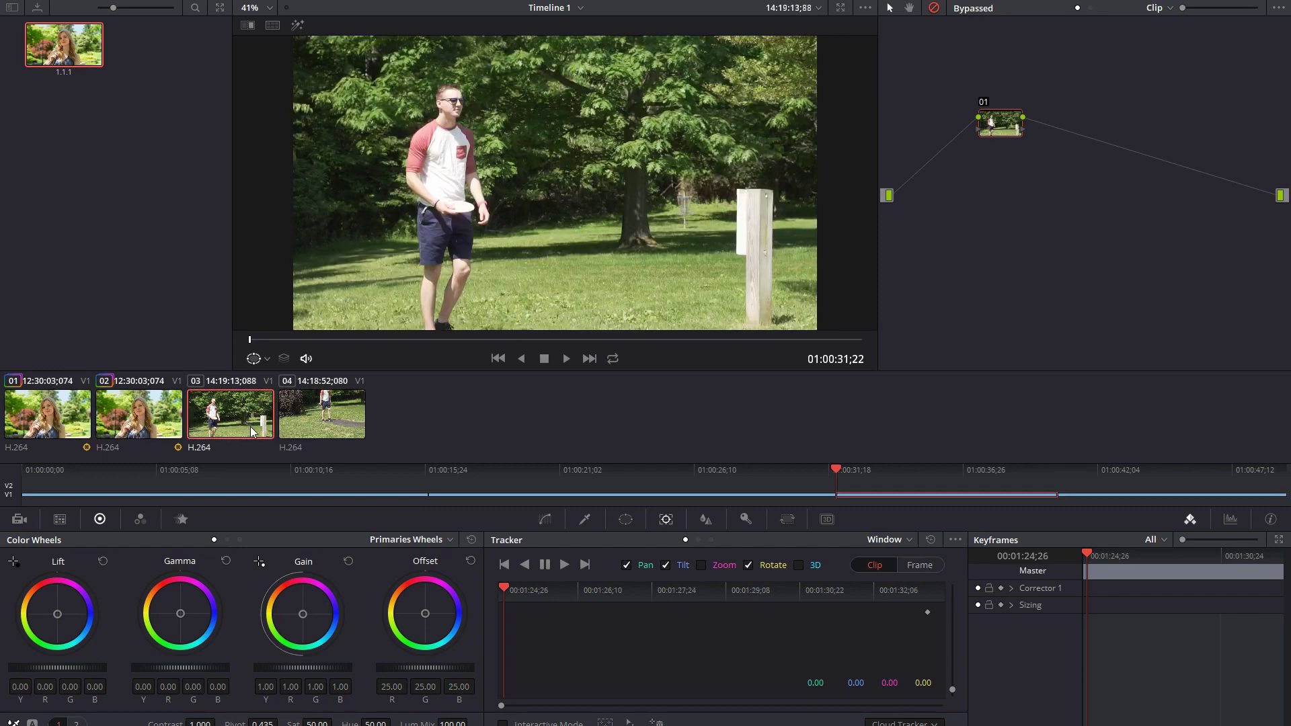
pyautogui.keyDown('ctrl'); pyautogui.click(319, 432); pyautogui.keyUp('ctrl')
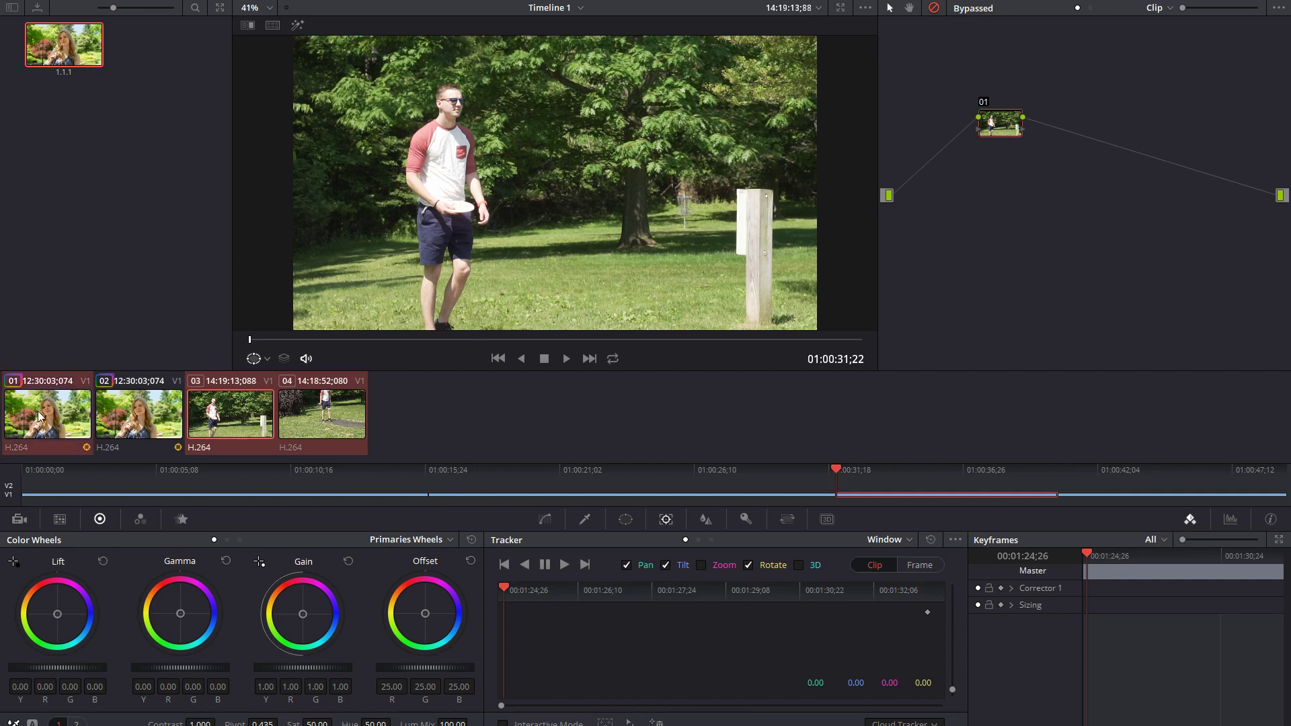
pyautogui.click(226, 428)
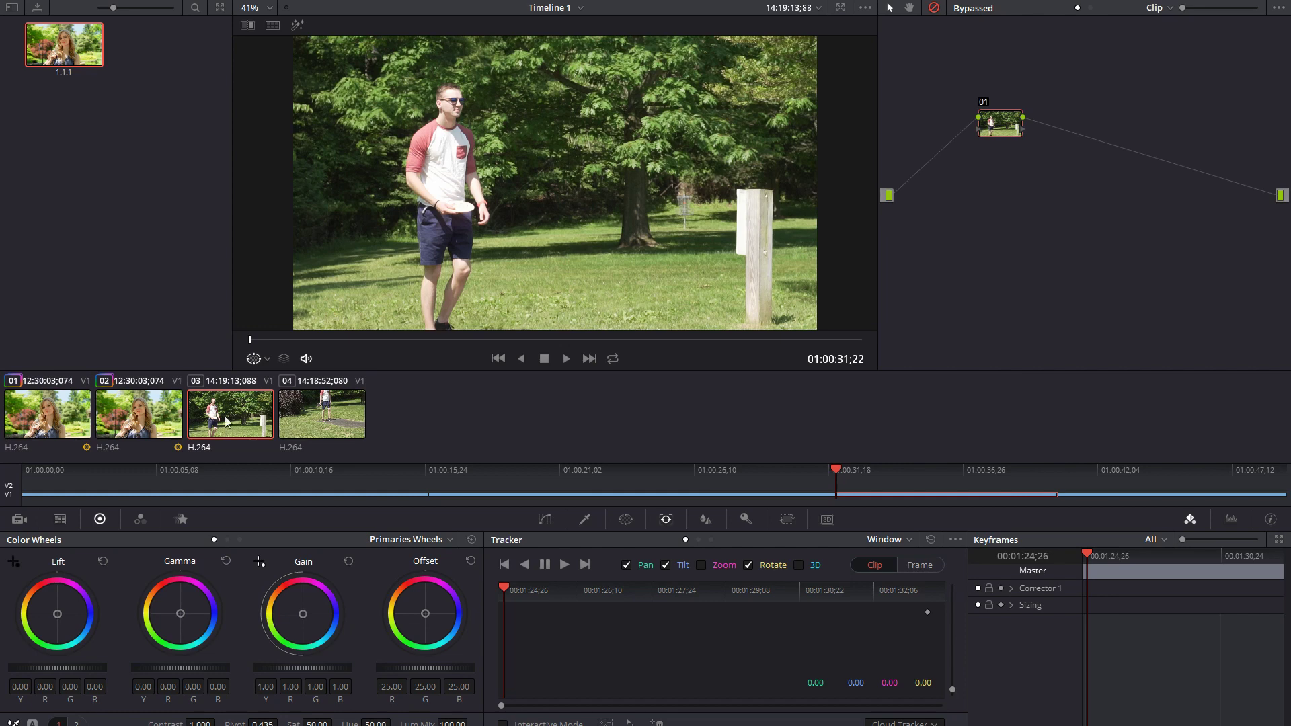
pyautogui.keyDown('ctrl'); pyautogui.click(311, 423); pyautogui.keyUp('ctrl')
pyautogui.click(312, 429)
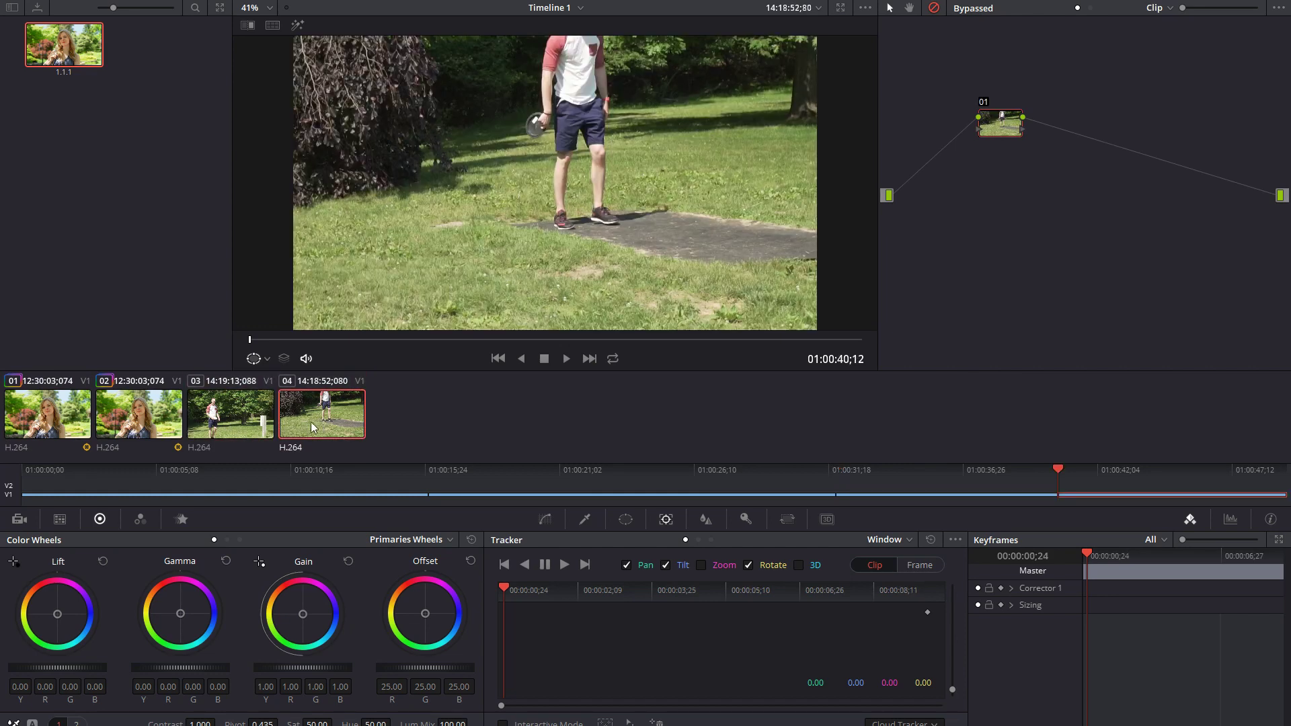
pyautogui.keyDown('shift'); pyautogui.click(35, 419); pyautogui.keyUp('shift')
pyautogui.click(321, 425)
# Select clips 03 and 04 and add them into a new group named Group 2.
pyautogui.click(306, 424)
pyautogui.keyDown('ctrl'); pyautogui.click(99, 414); pyautogui.keyUp('ctrl')
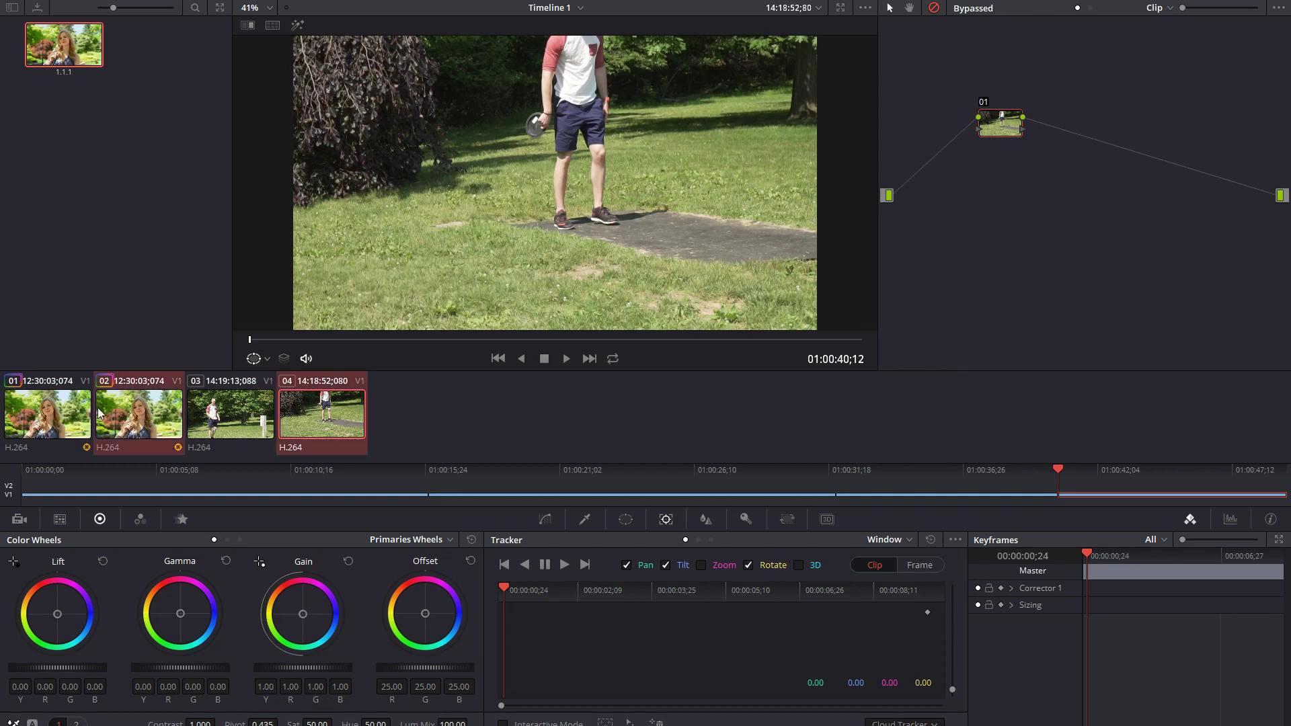
pyautogui.keyDown('ctrl'); pyautogui.click(67, 410); pyautogui.keyUp('ctrl')
pyautogui.keyDown('ctrl'); pyautogui.click(200, 417); pyautogui.keyUp('ctrl')
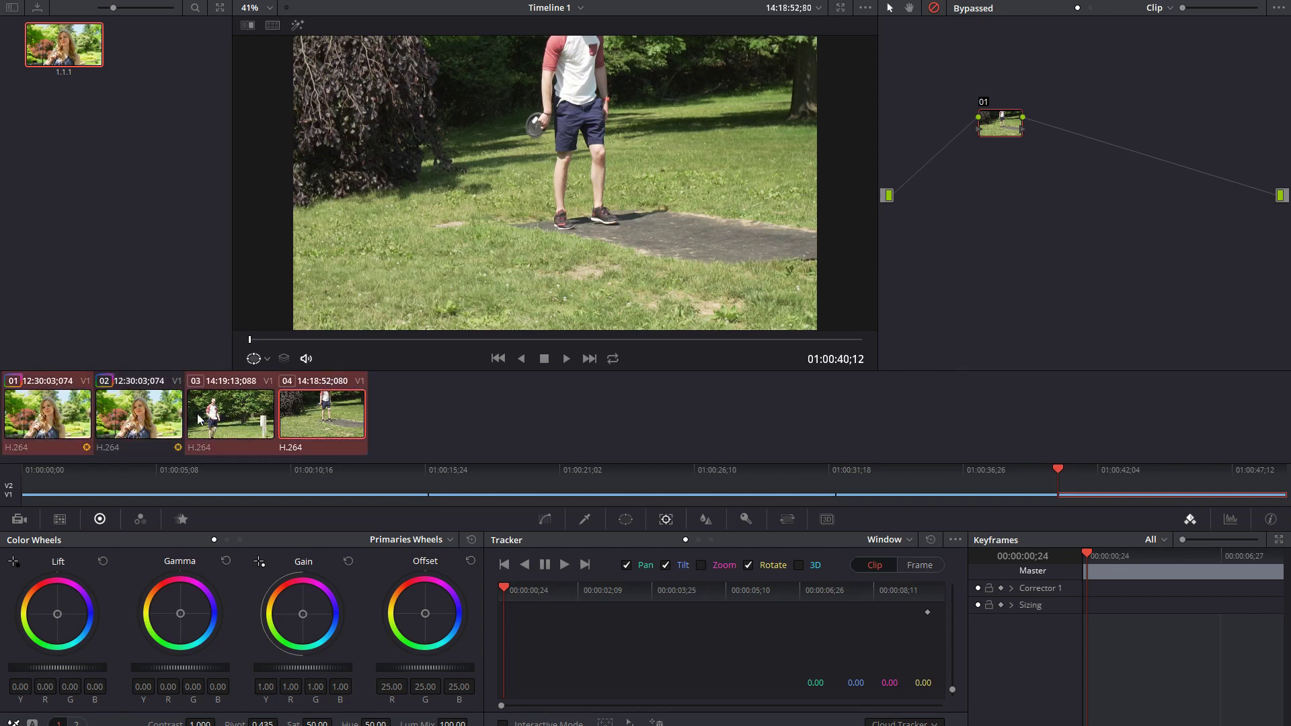
pyautogui.keyDown('shift'); pyautogui.click(193, 417); pyautogui.keyUp('shift')
pyautogui.keyDown('ctrl'); pyautogui.click(217, 422); pyautogui.keyUp('ctrl')
pyautogui.keyDown('ctrl'); pyautogui.click(220, 418); pyautogui.keyUp('ctrl')
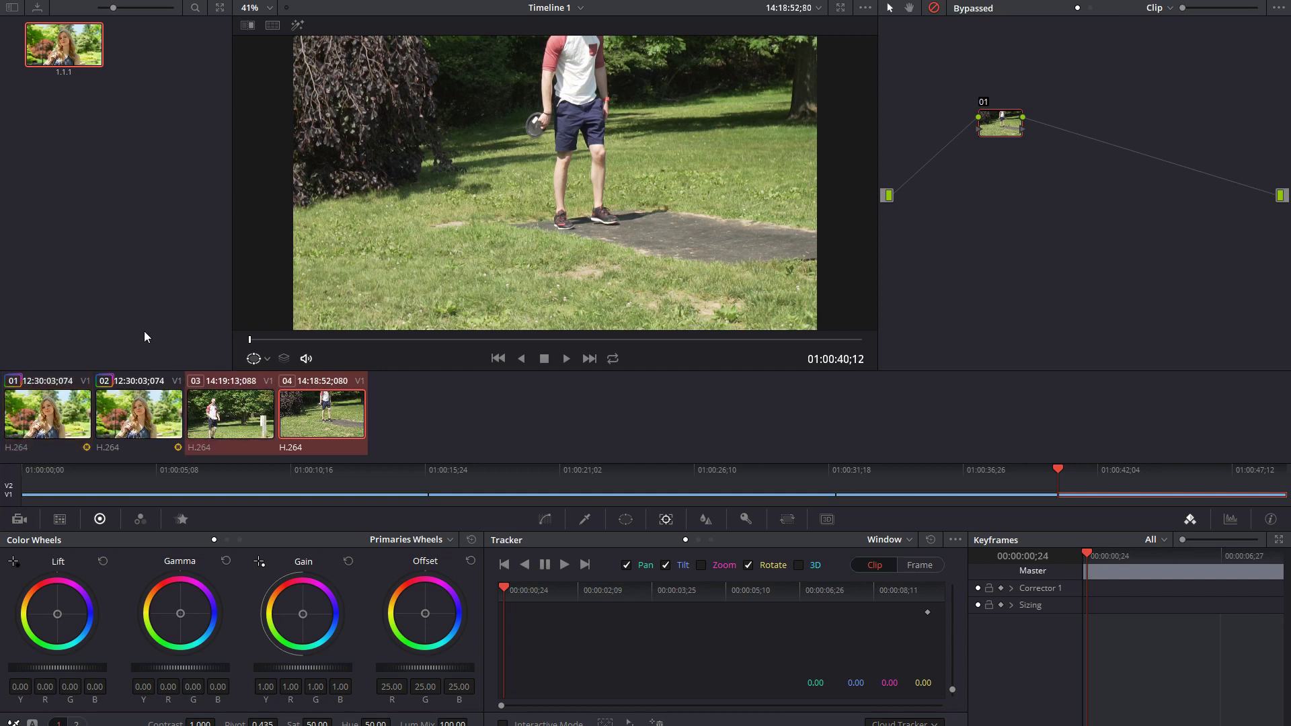
pyautogui.rightClick(257, 417)
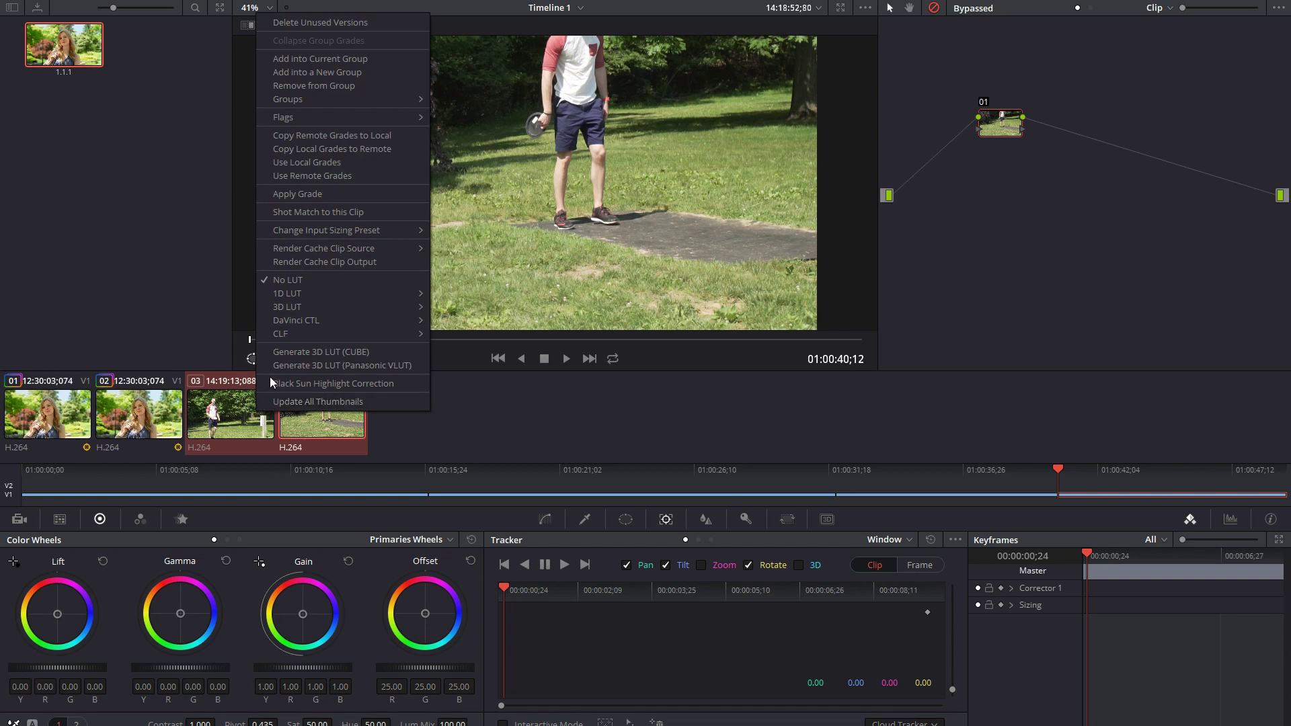
pyautogui.click(335, 76)
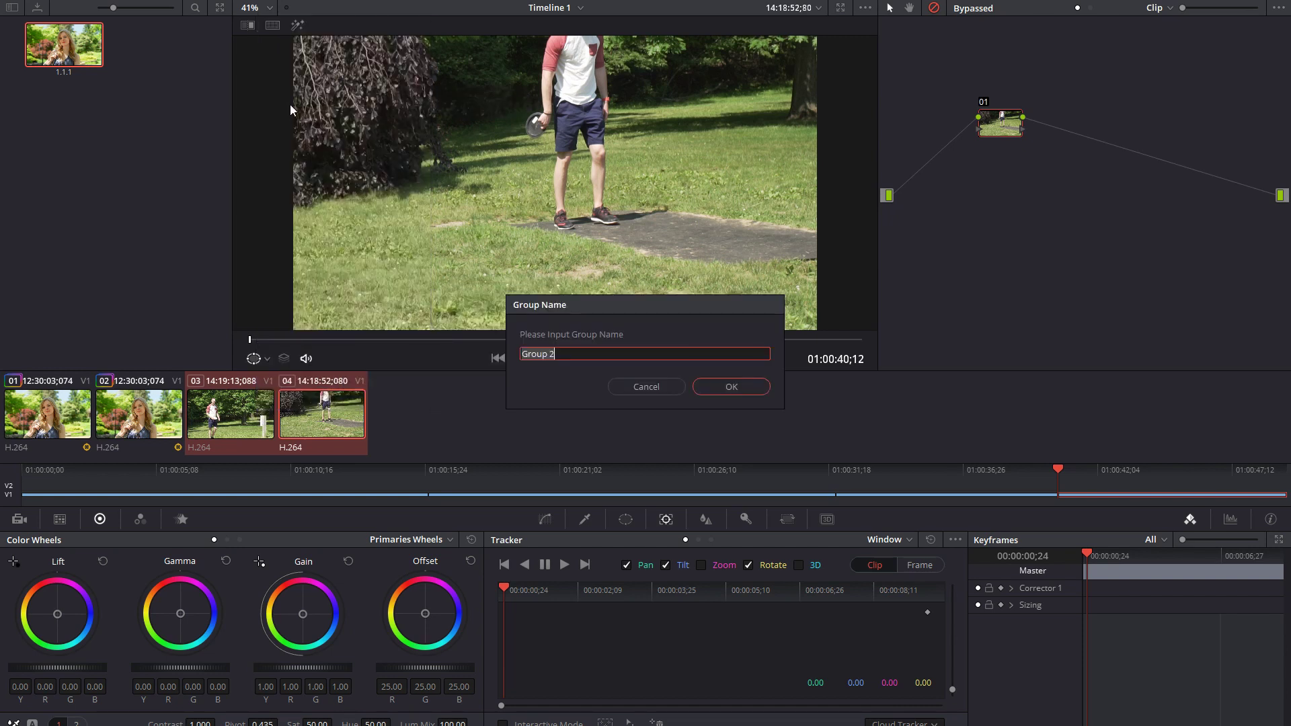
pyautogui.click(712, 390)
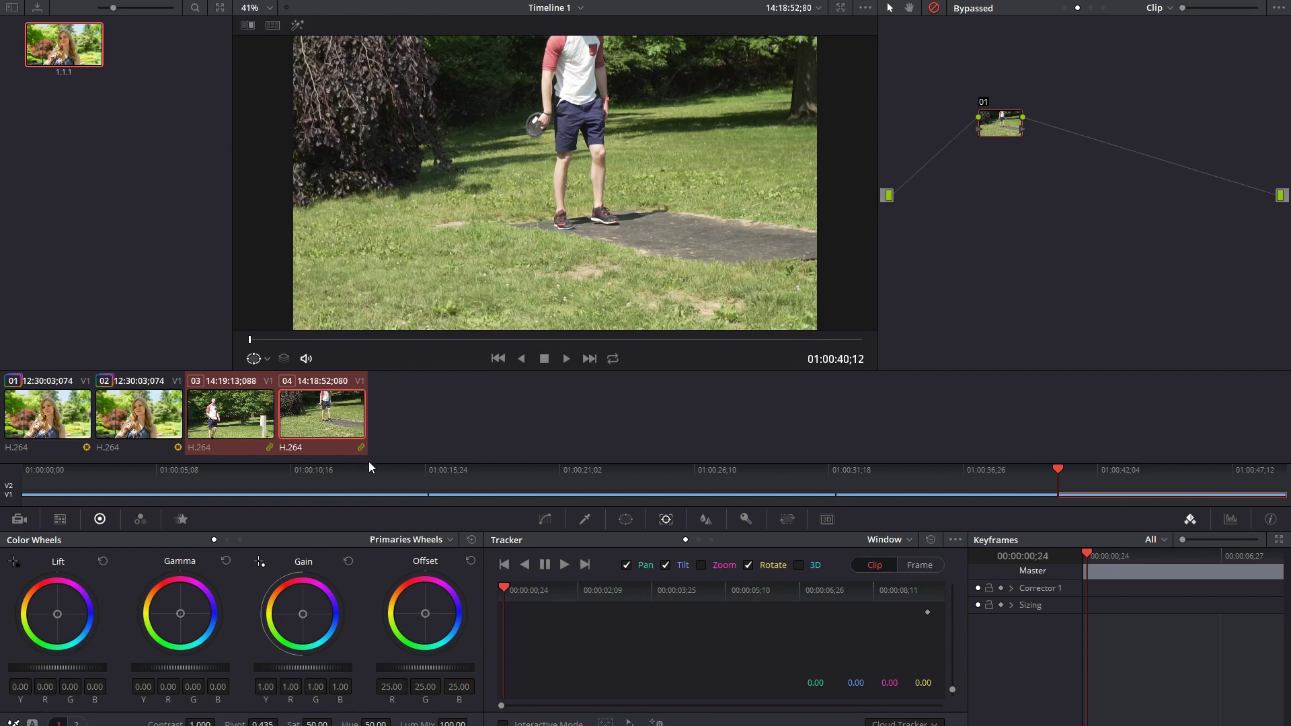
# Turn the grade bypass off and compare the node graph modes offered for the grouped third clip and the ungrouped first clip.
pyautogui.click(266, 430)
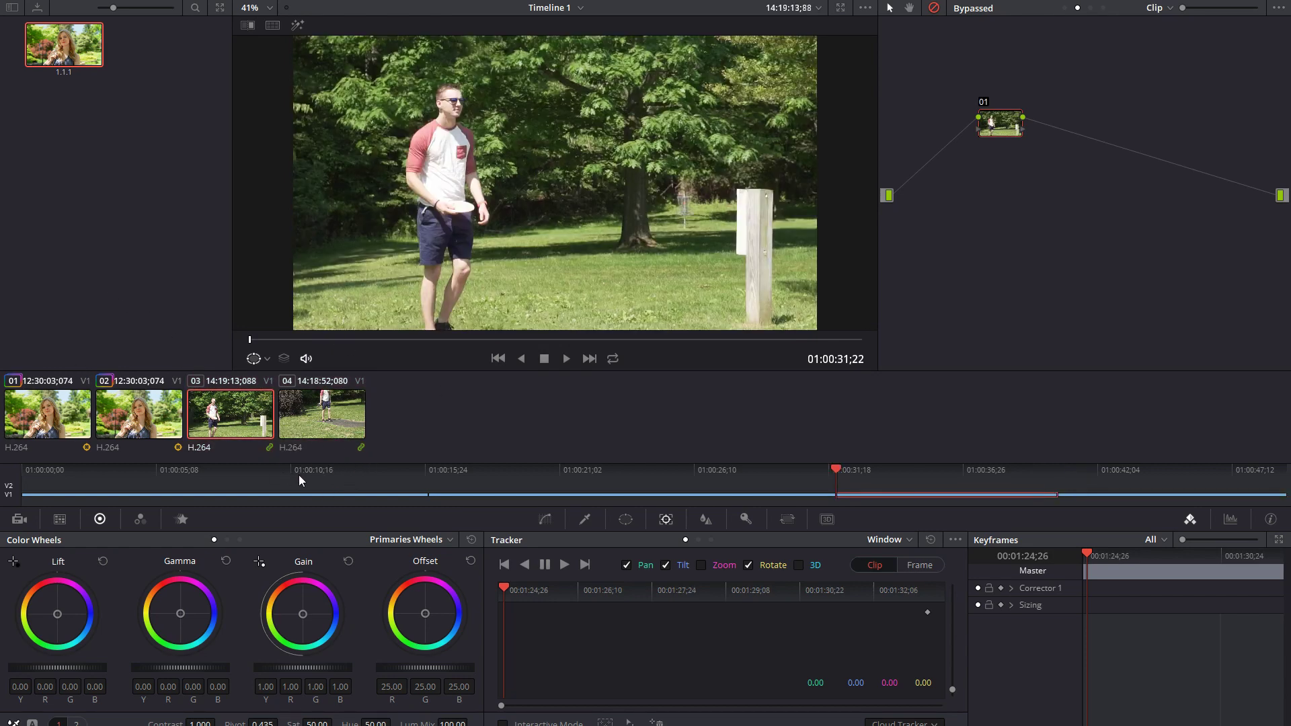
pyautogui.hotkey('shift', 'd')
pyautogui.click(1156, 8)
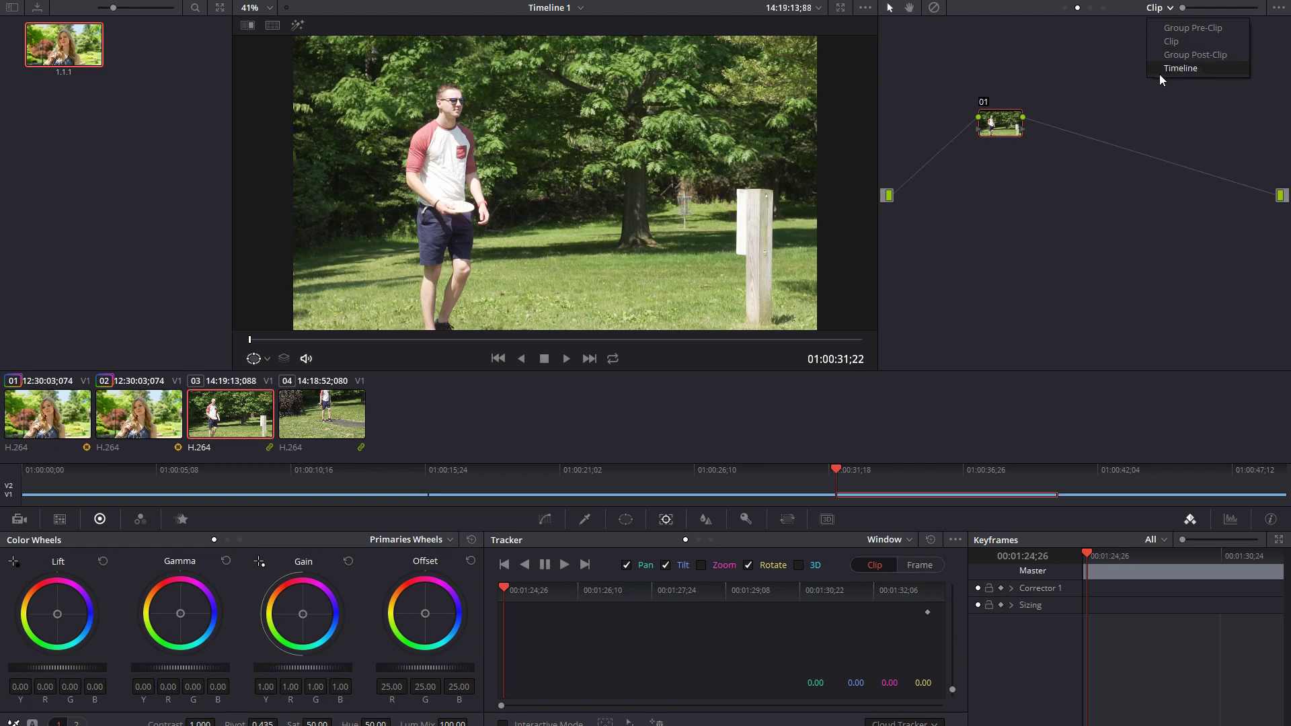
pyautogui.click(52, 418)
pyautogui.click(1159, 7)
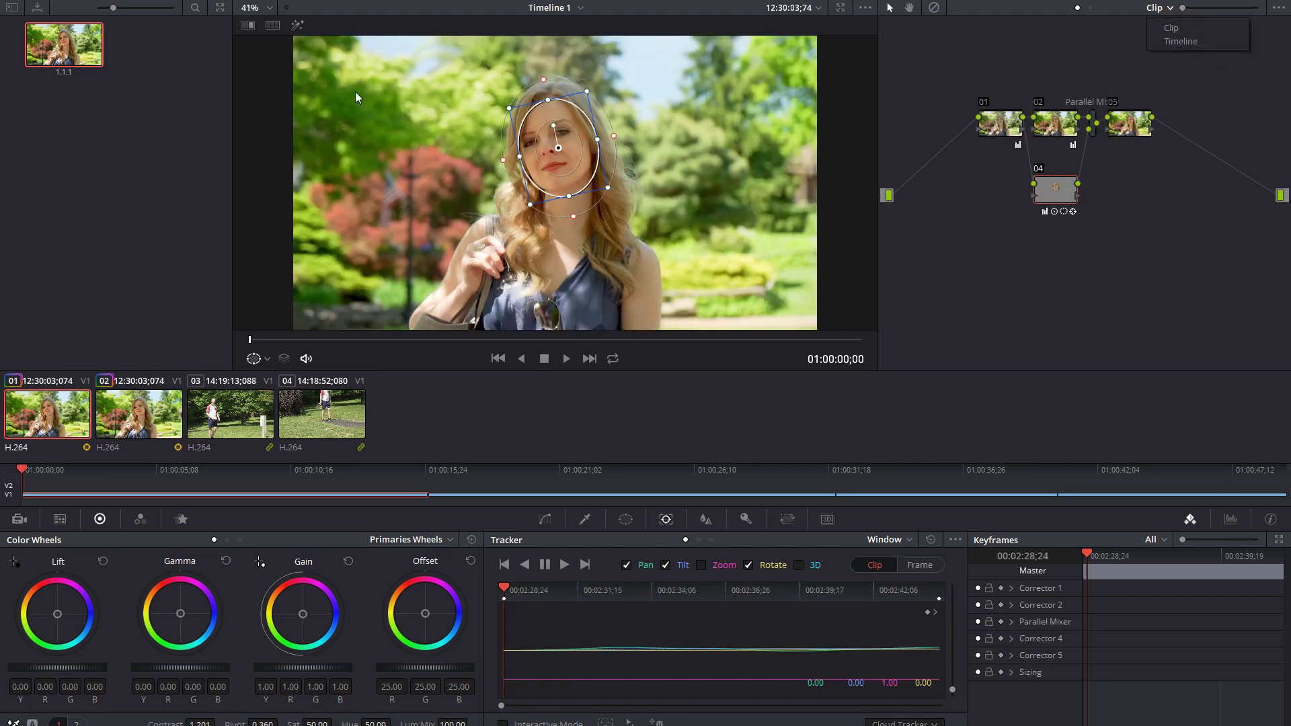
# Apply an Osiris rec709 3D LUT to the third clip's node in Clip mode and check the fourth clip for comparison.
pyautogui.click(269, 414)
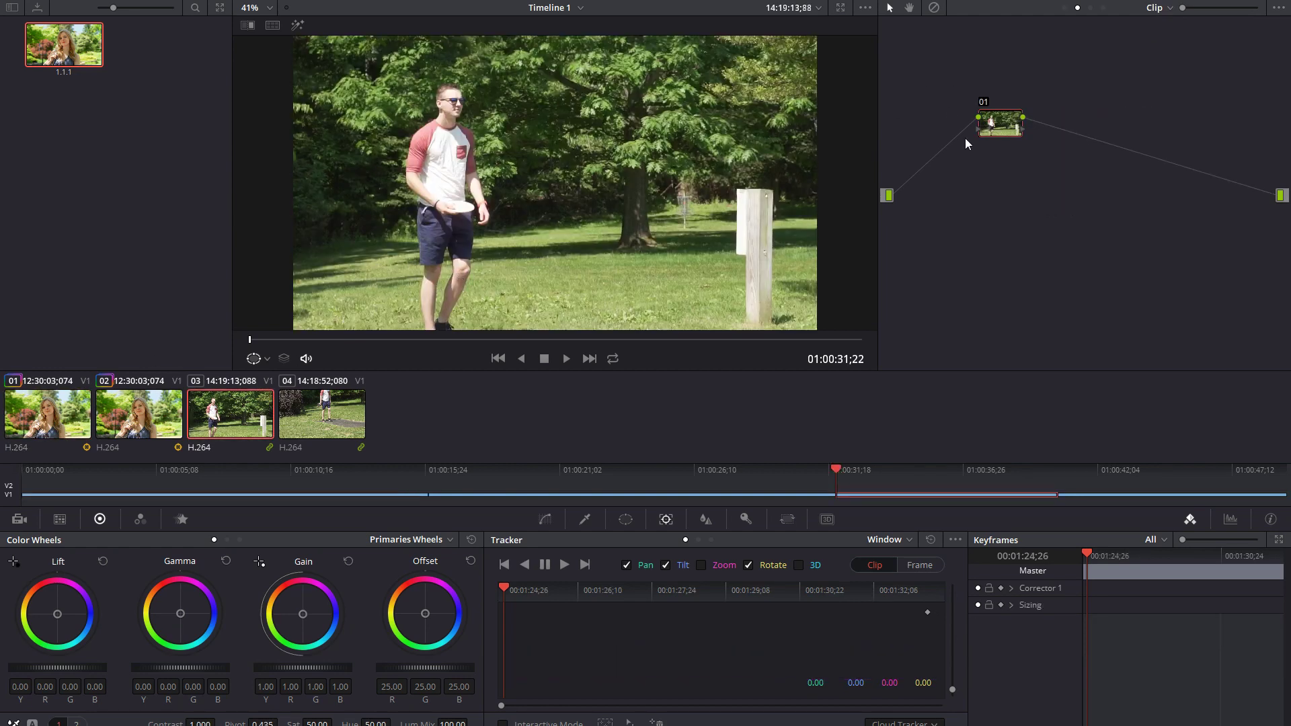
pyautogui.rightClick(1010, 120)
pyautogui.moveTo(1056, 265)
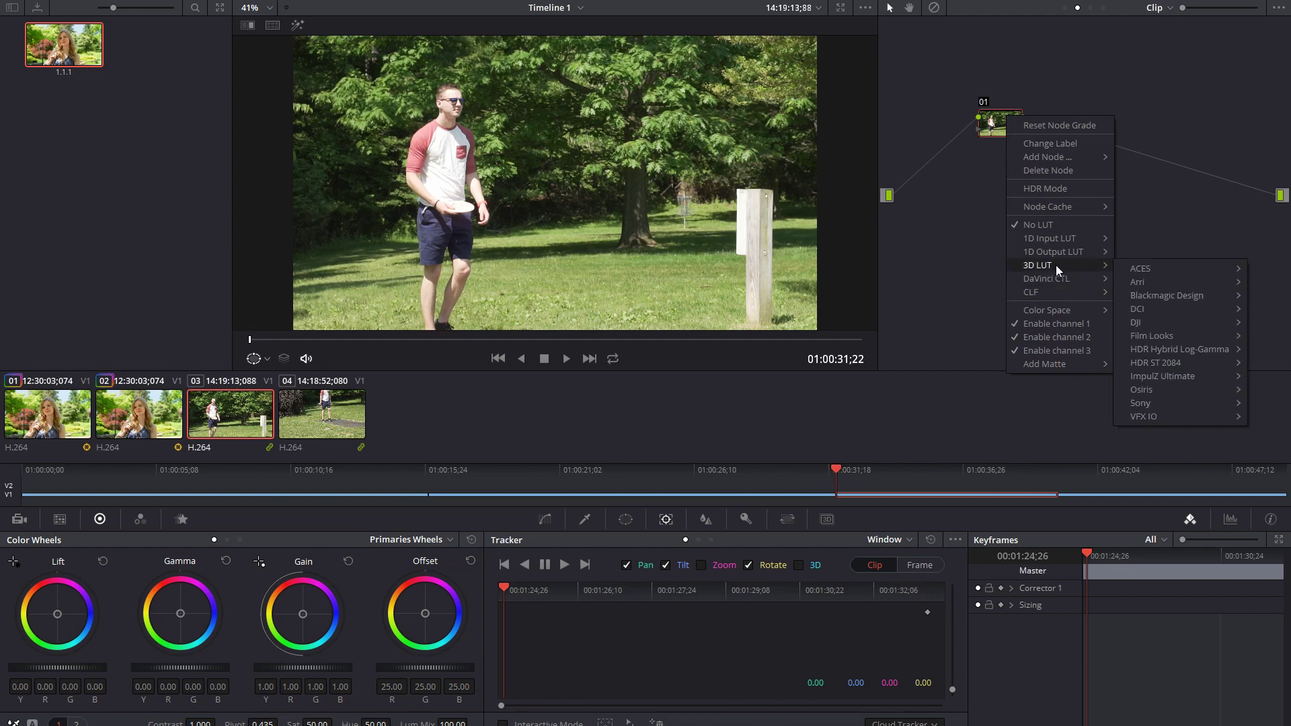
pyautogui.moveTo(1169, 397)
pyautogui.moveTo(1064, 405)
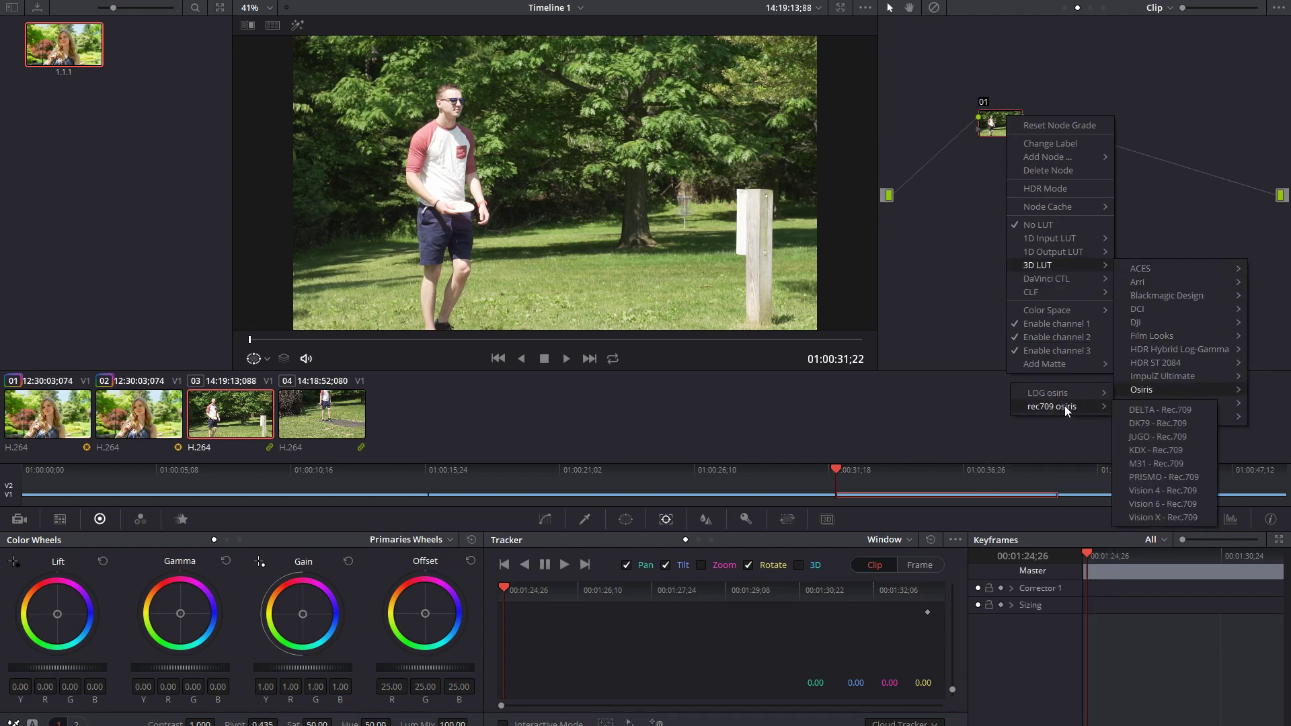
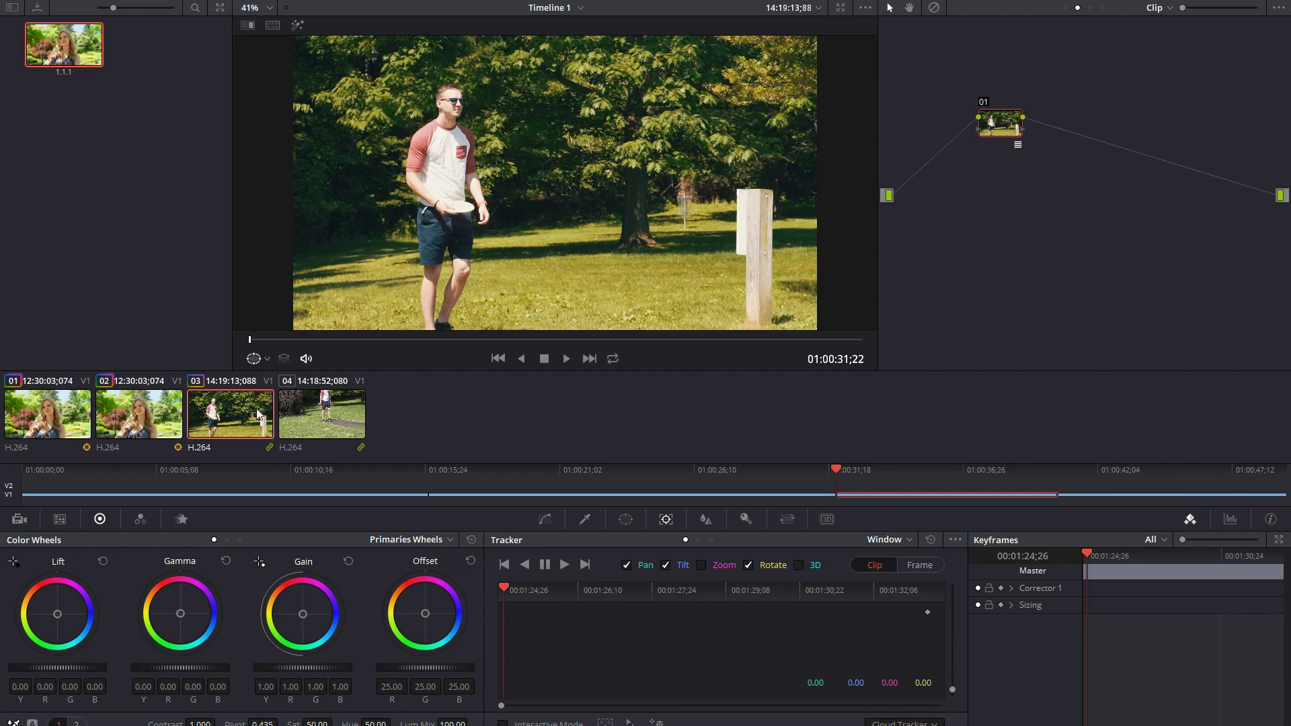
pyautogui.click(308, 425)
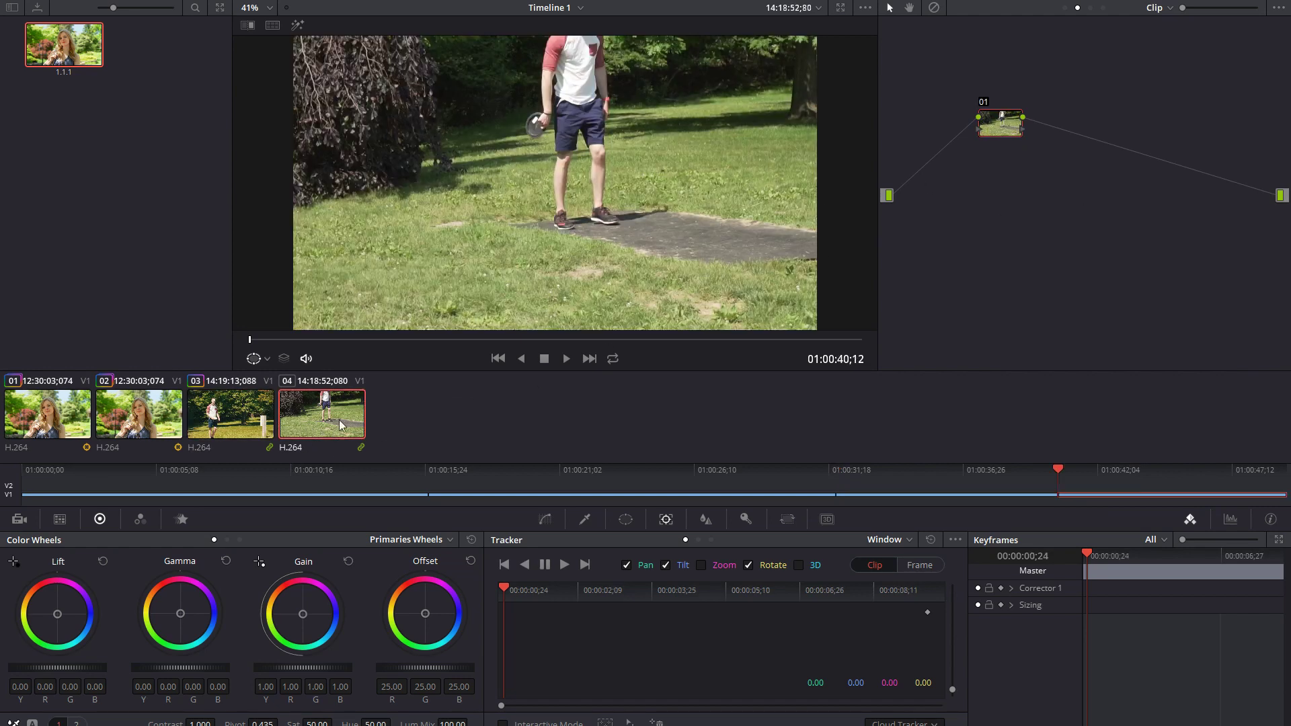
pyautogui.click(259, 420)
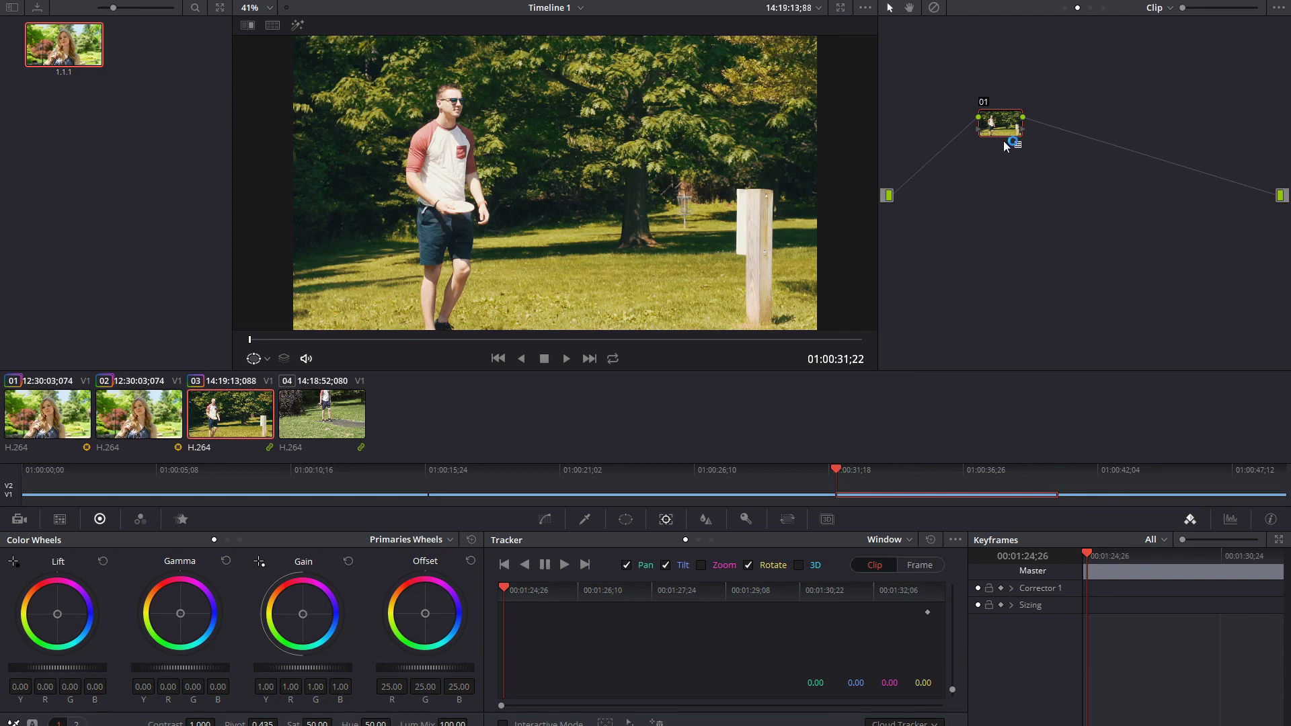
# Clear the LUT from the third clip's own node and apply the Osiris M31 - Rec.709 3D LUT to the group's node in Group Pre-Clip mode.
pyautogui.press('Delete')
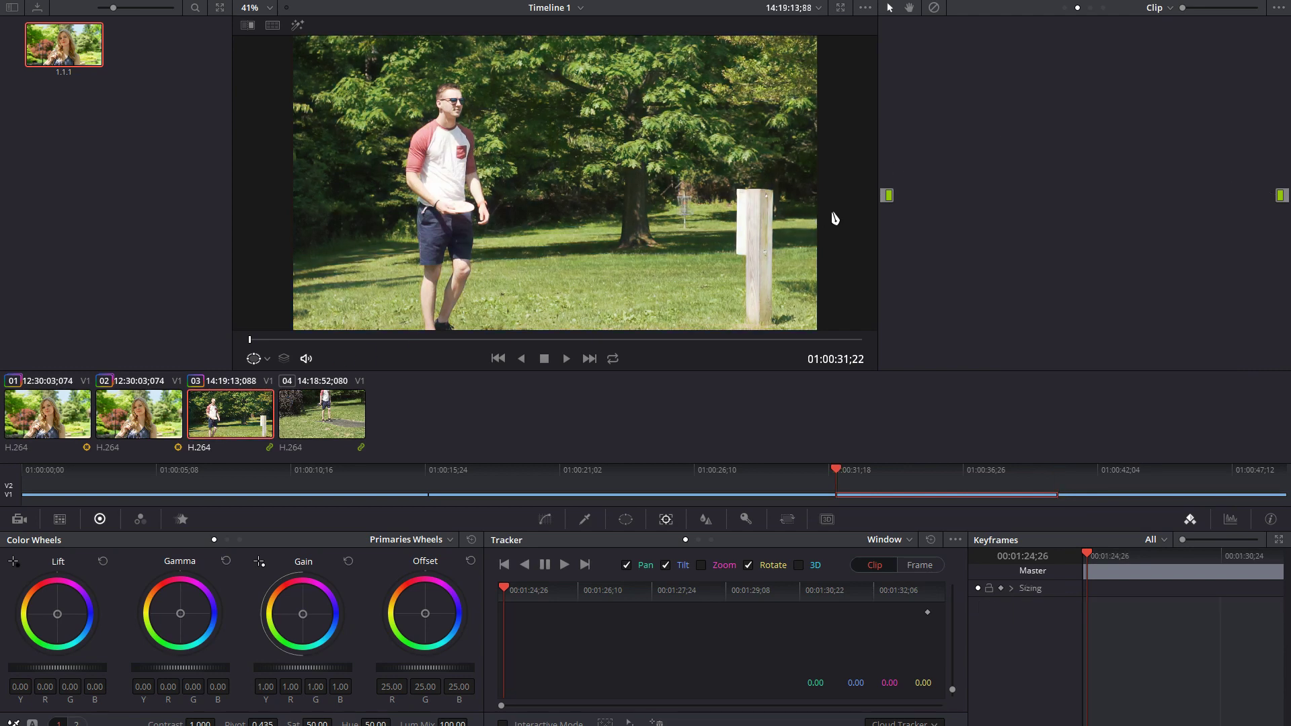
pyautogui.hotkey('ctrl', 'z')
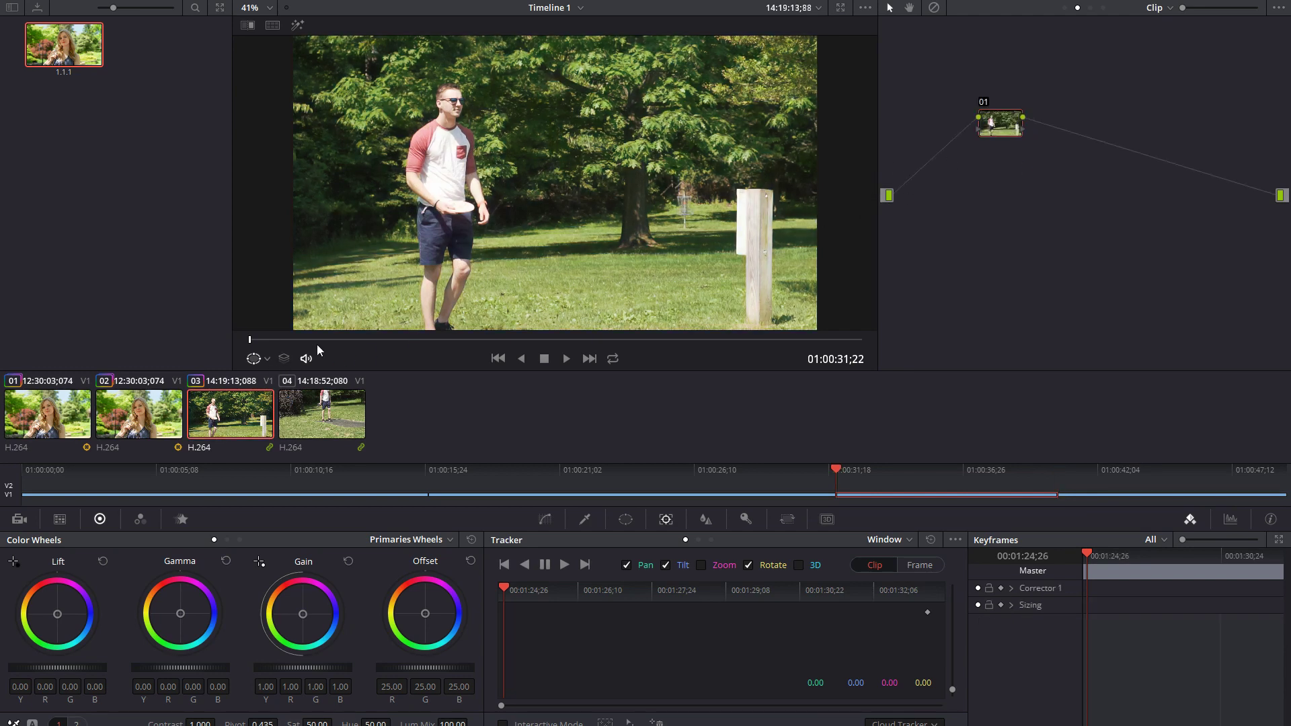
pyautogui.click(1155, 8)
pyautogui.click(1147, 26)
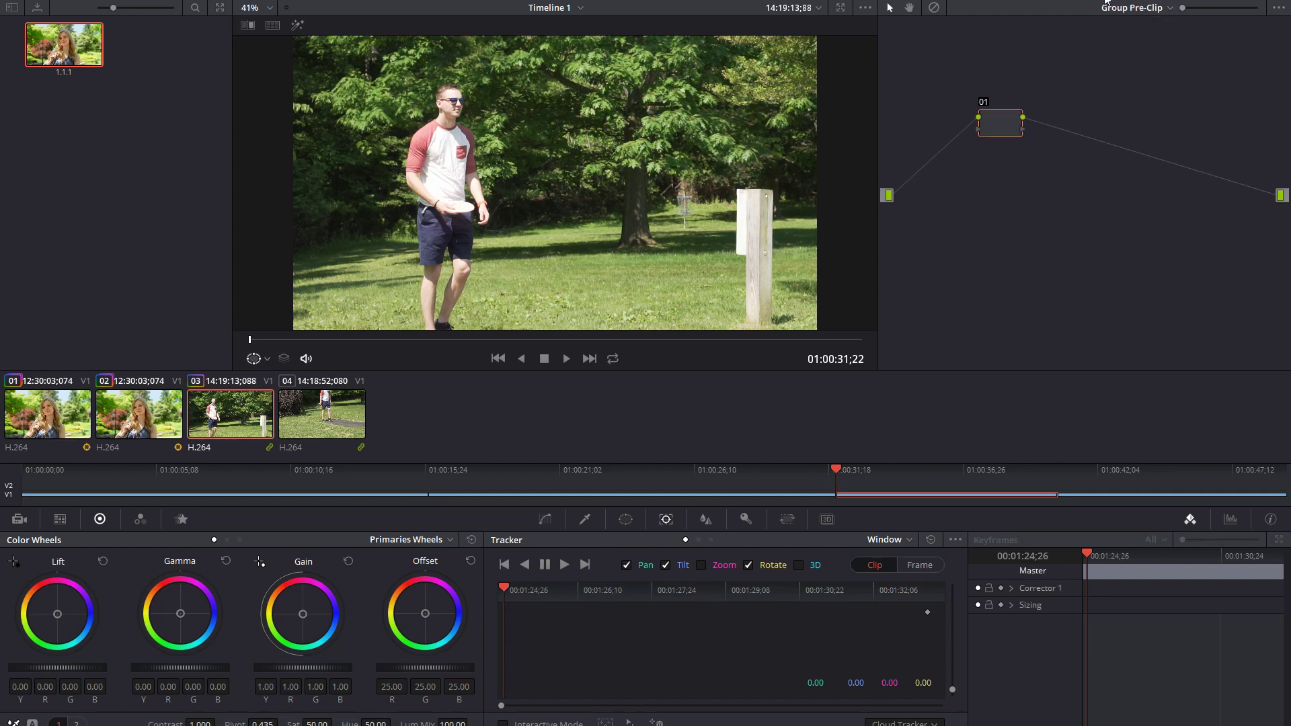
pyautogui.rightClick(1009, 127)
pyautogui.moveTo(1042, 273)
pyautogui.moveTo(1146, 398)
pyautogui.moveTo(1056, 414)
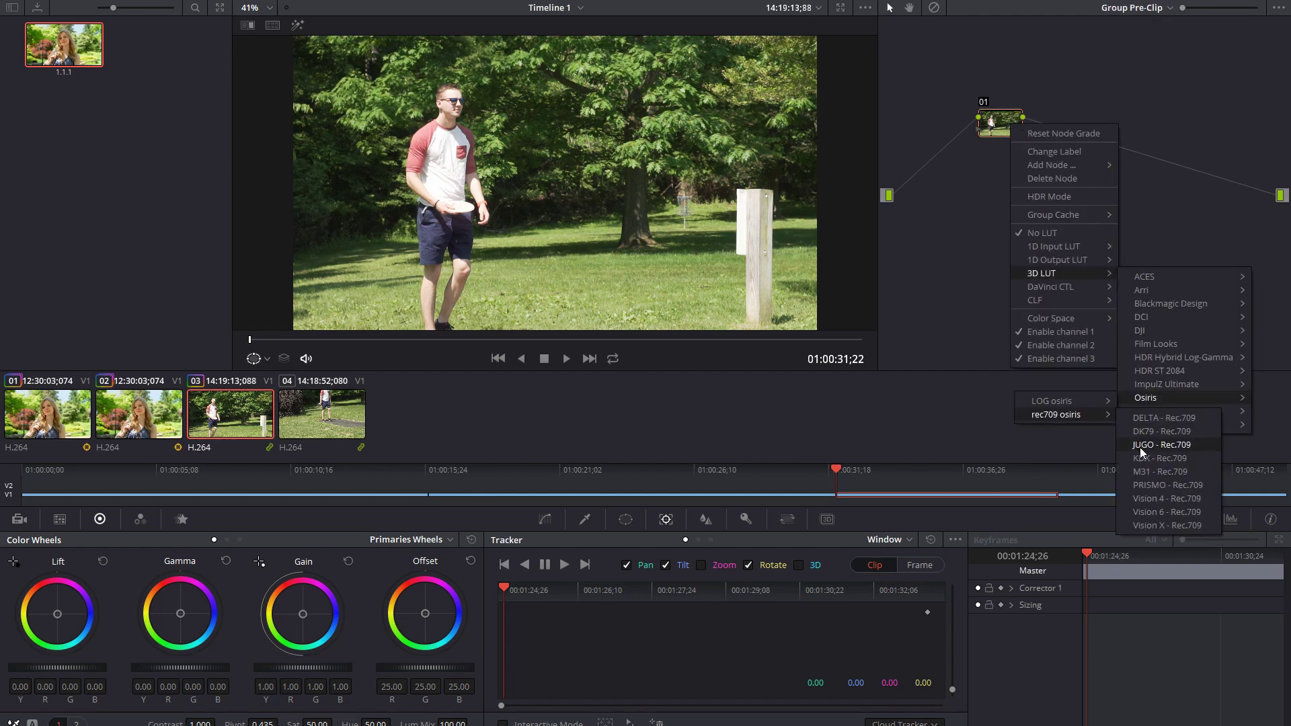
pyautogui.click(1136, 470)
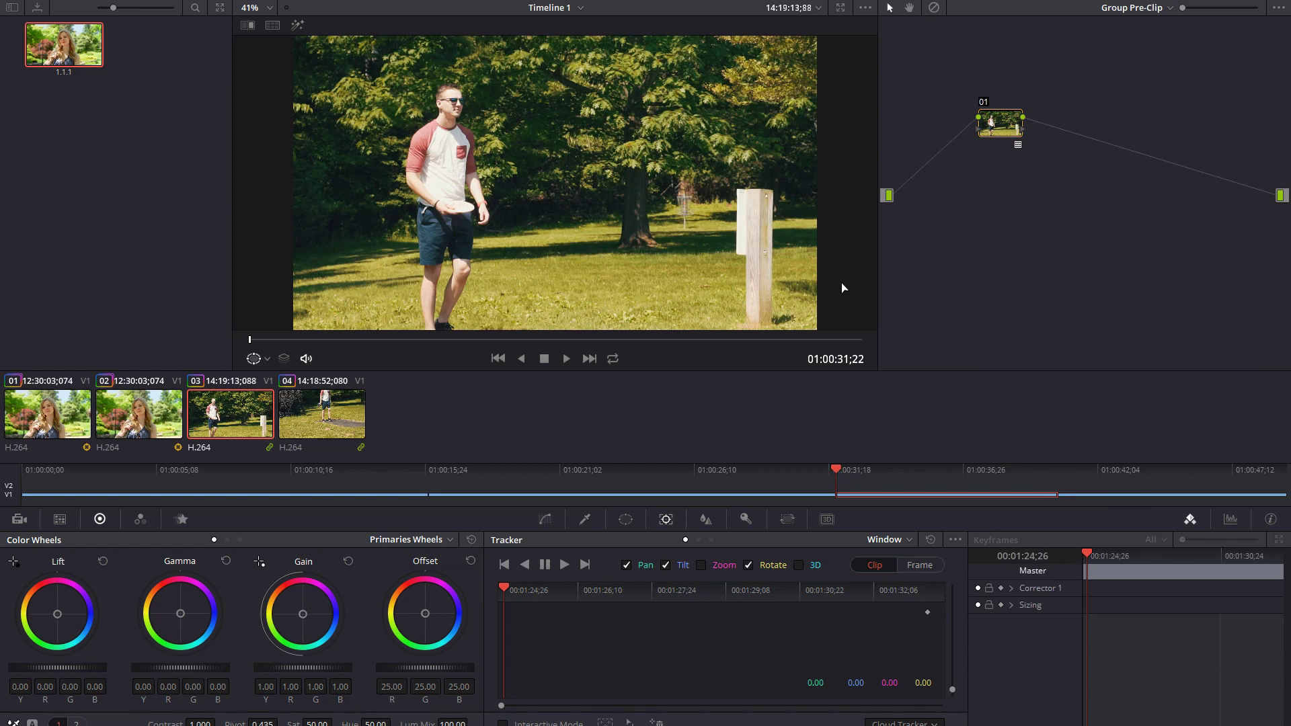
# Check the group LUT on clips 04 and 03 and return the node graph to Clip mode.
pyautogui.click(286, 417)
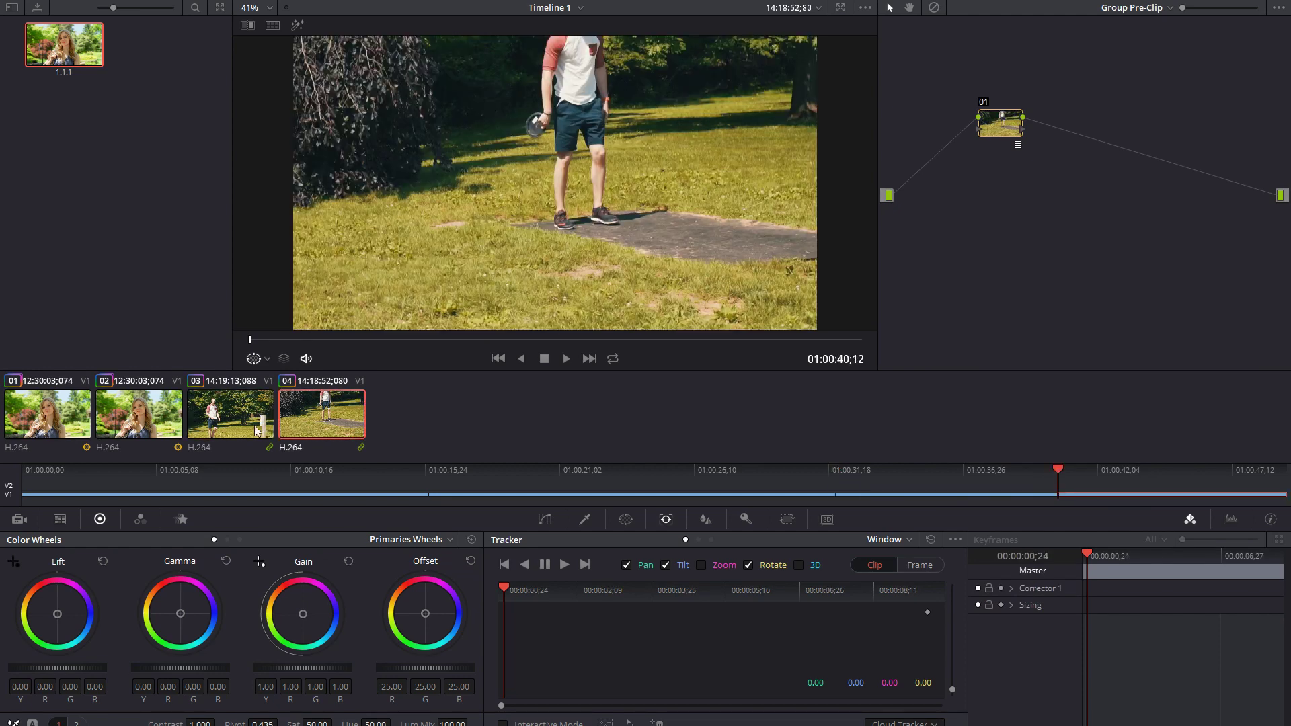
pyautogui.click(253, 434)
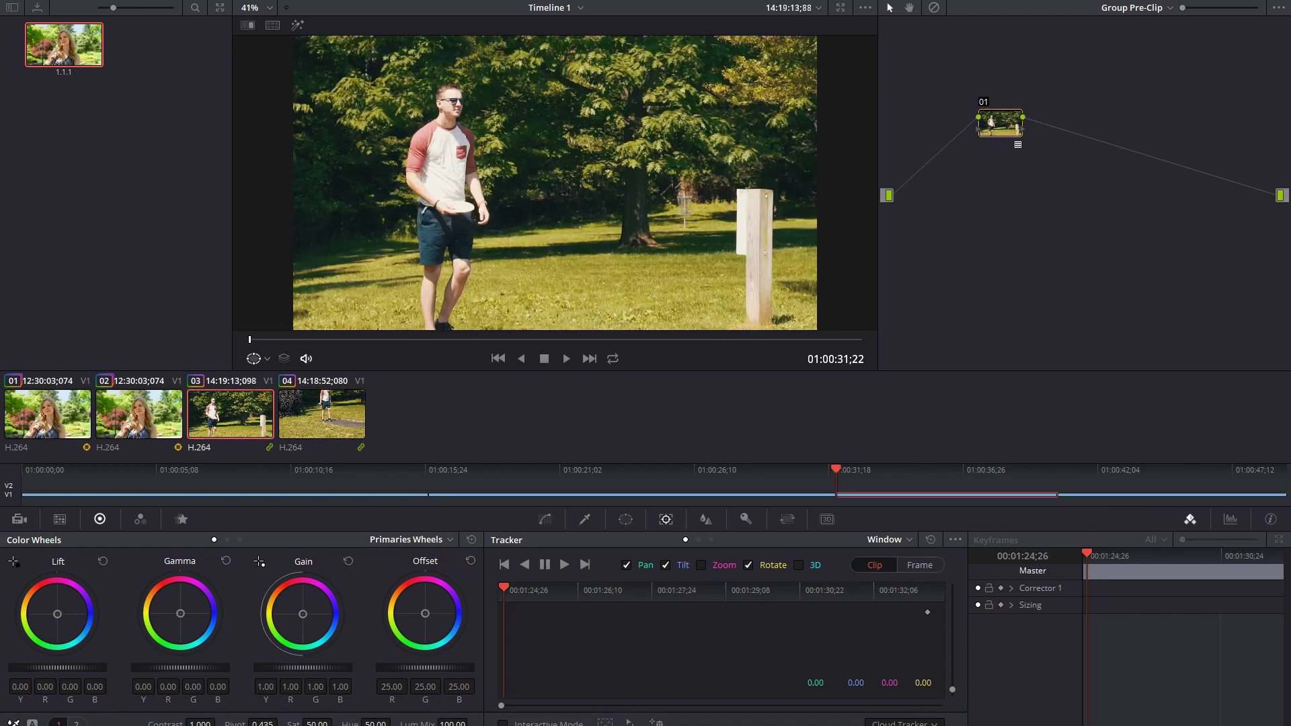
pyautogui.click(1144, 7)
pyautogui.click(1127, 42)
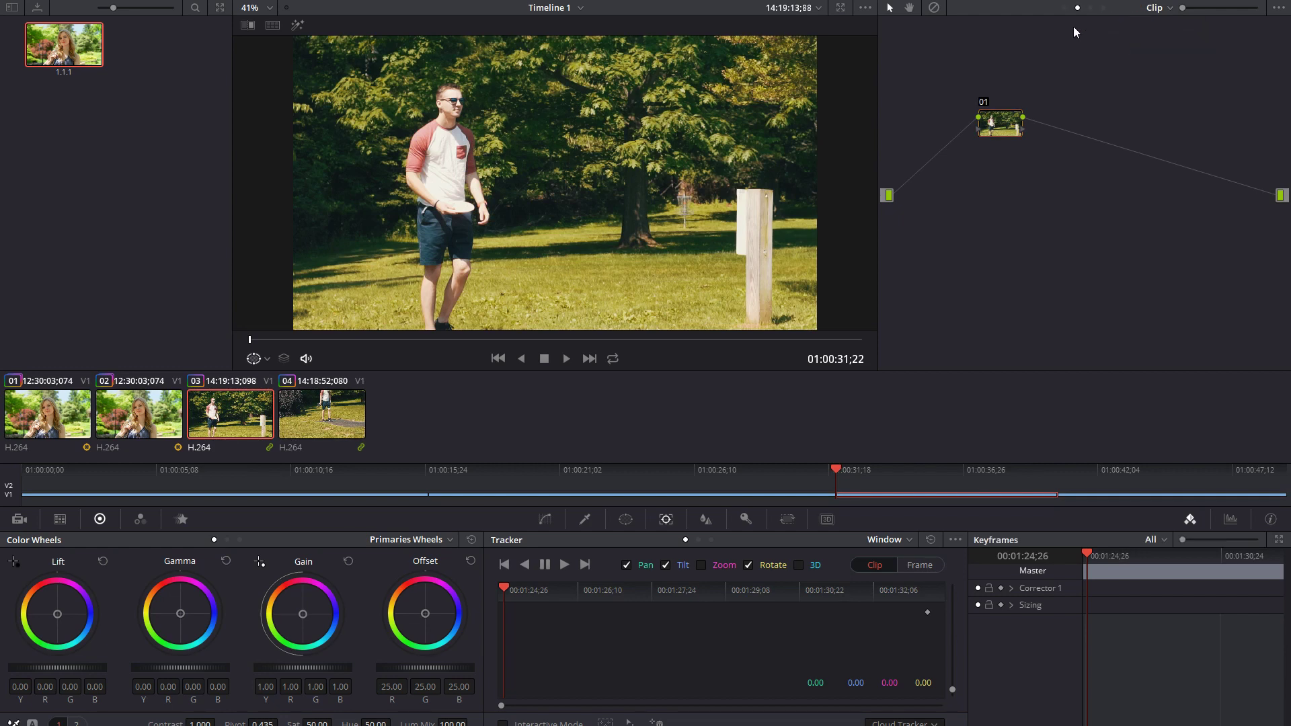
# Go to about 01:00:48;07 in the fourth clip and place a circular power window over the yellow tree beyond the post.
pyautogui.click(321, 414)
pyautogui.moveTo(309, 342); pyautogui.dragTo(787, 340)
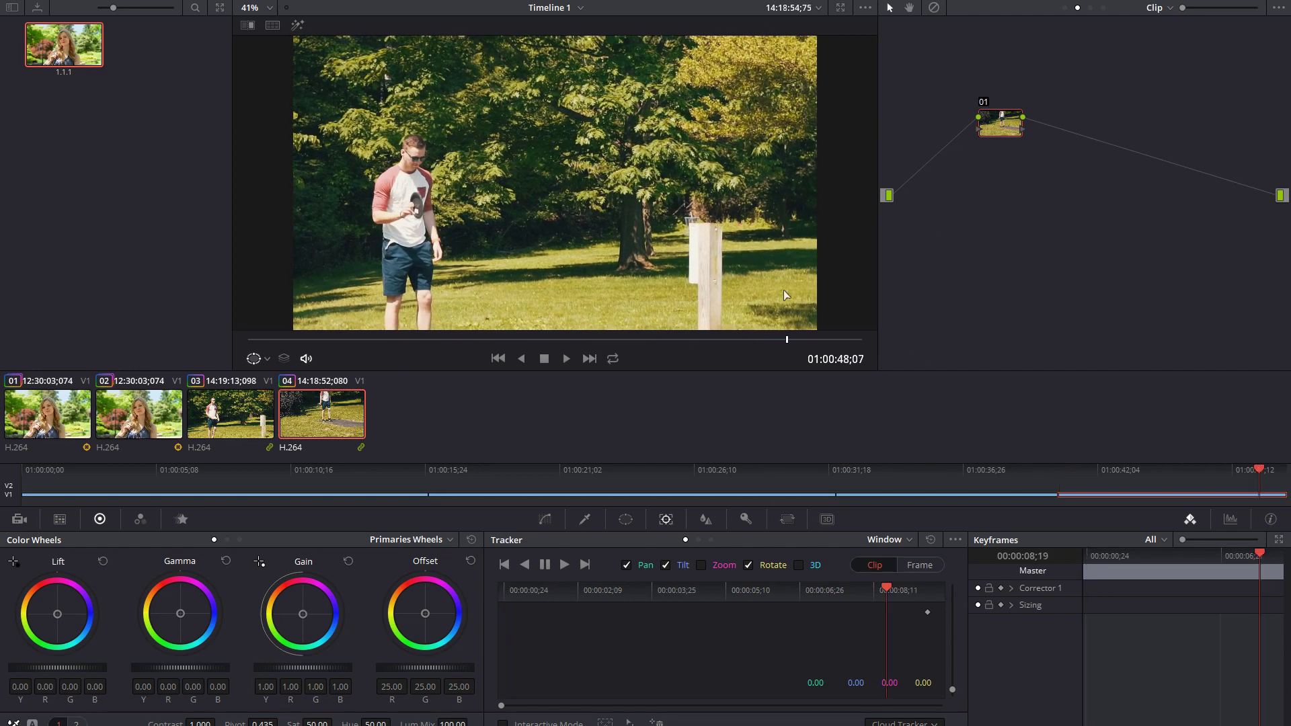
pyautogui.click(626, 519)
pyautogui.click(514, 627)
pyautogui.moveTo(518, 148); pyautogui.dragTo(713, 68)
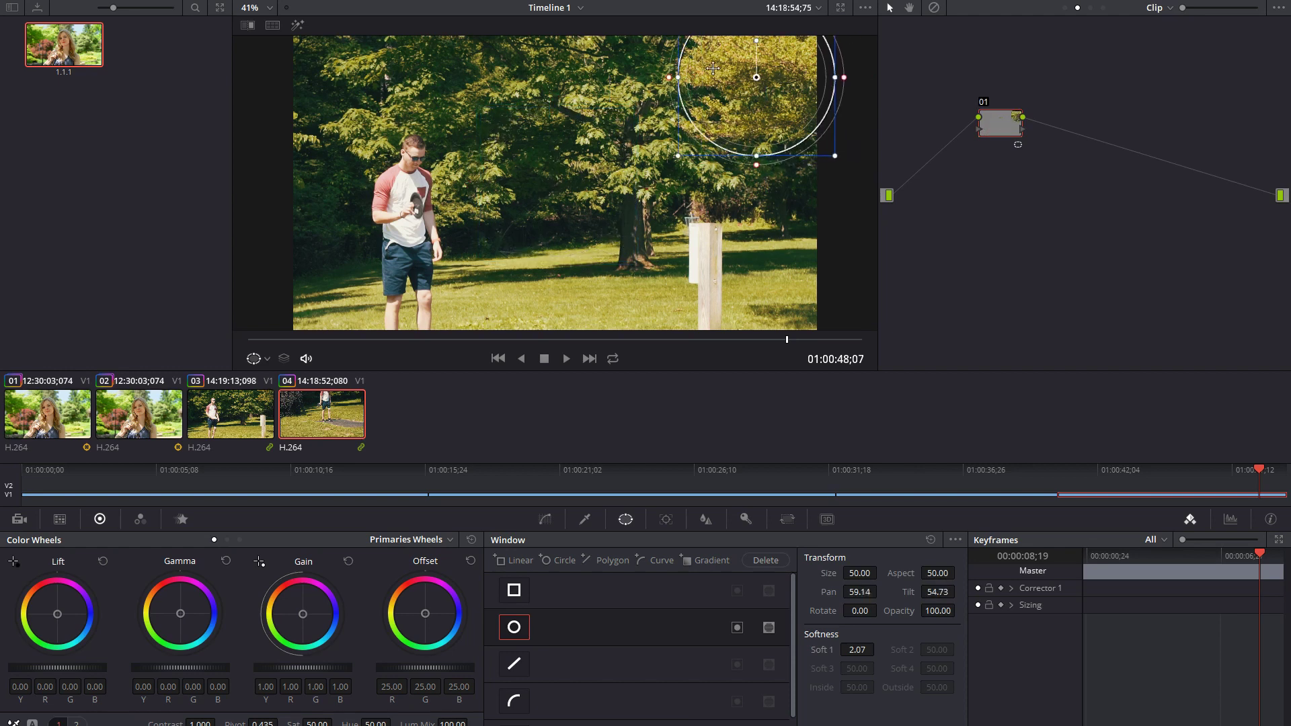
# Sample the windowed tree's foliage for the Hue Vs Hue curve and raise the yellow hue point to turn the leaves pink, anchoring the neighbouring hues.
pyautogui.click(545, 519)
pyautogui.click(704, 540)
pyautogui.click(726, 59)
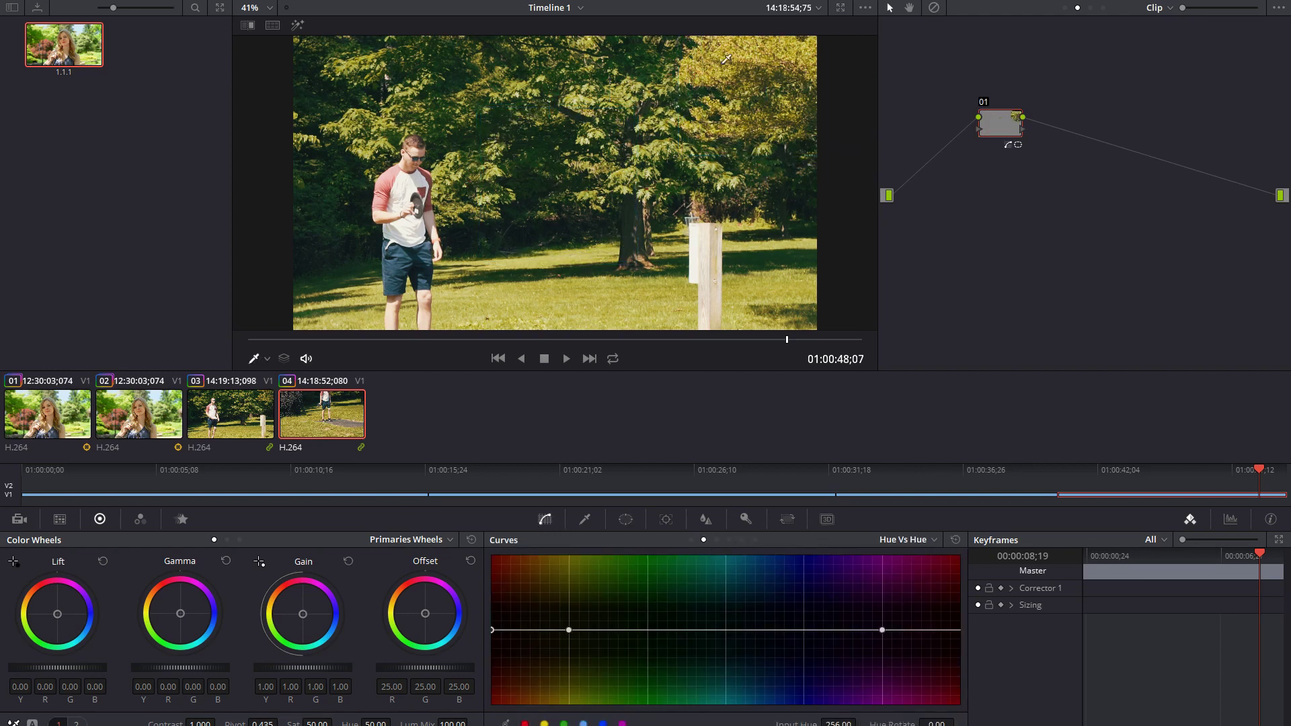
pyautogui.click(544, 630)
pyautogui.moveTo(569, 630); pyautogui.dragTo(568, 604)
pyautogui.click(647, 626)
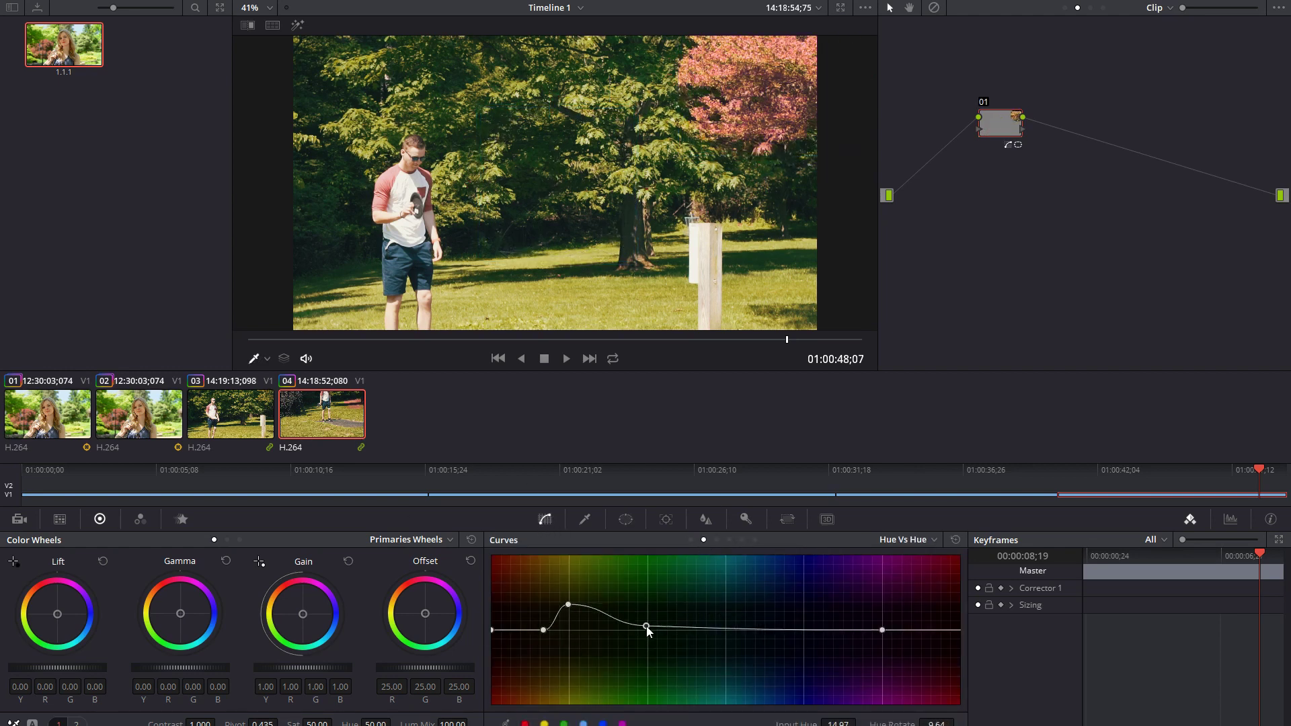
pyautogui.moveTo(647, 627); pyautogui.dragTo(648, 631)
# Track the circular window forward and backward through the fourth clip with the grade bypassed, and turn the grade back on.
pyautogui.click(665, 519)
pyautogui.click(565, 567)
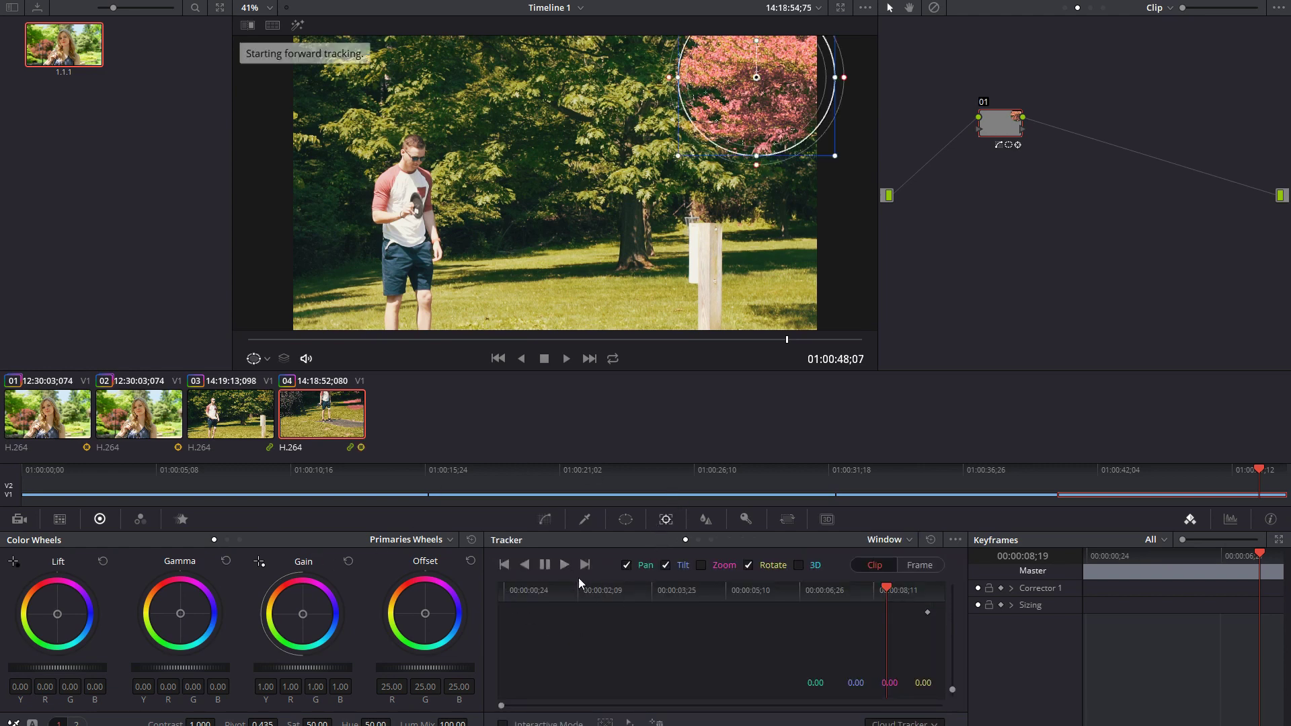
pyautogui.hotkey('shift', 'd')
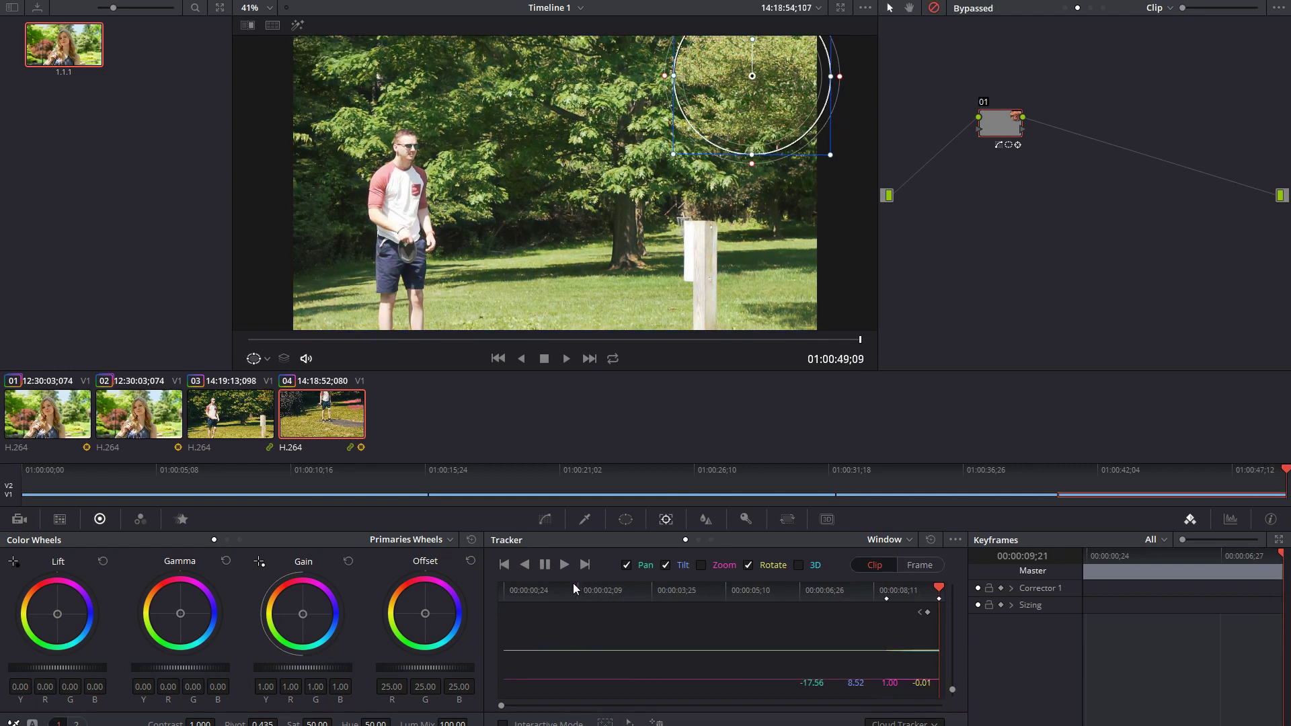
pyautogui.click(919, 612)
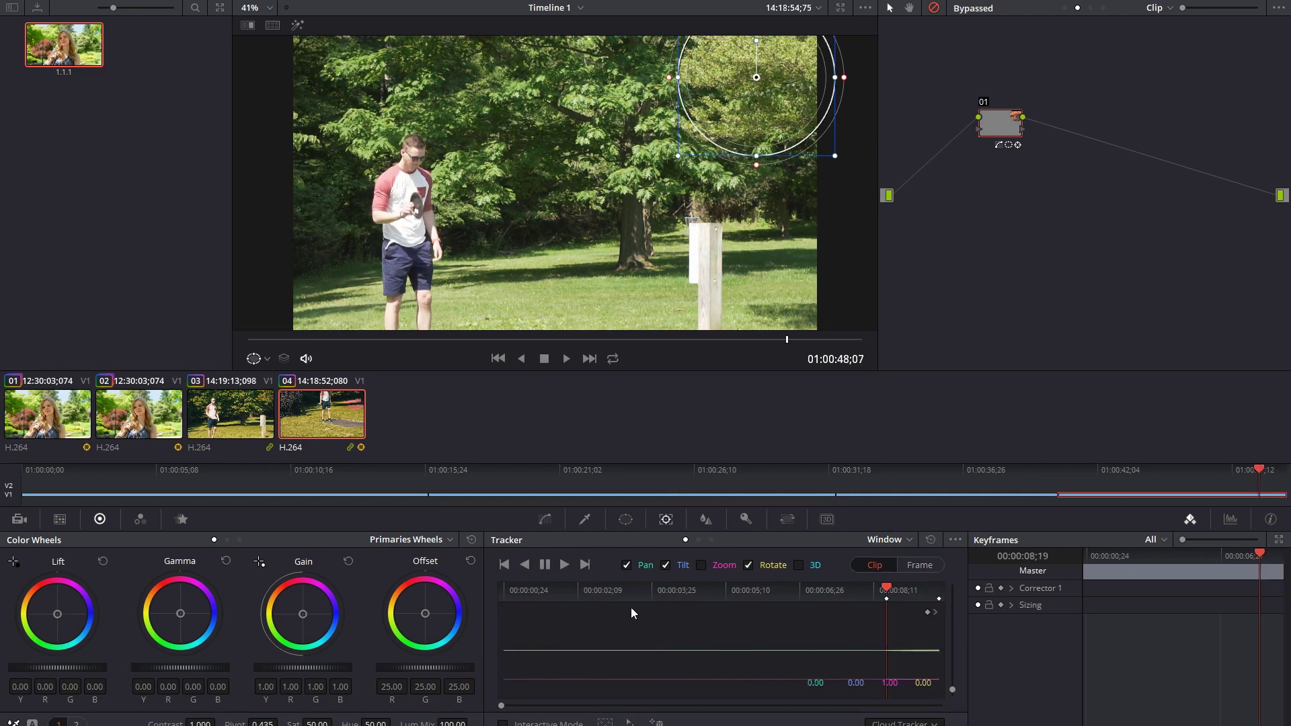
pyautogui.click(530, 571)
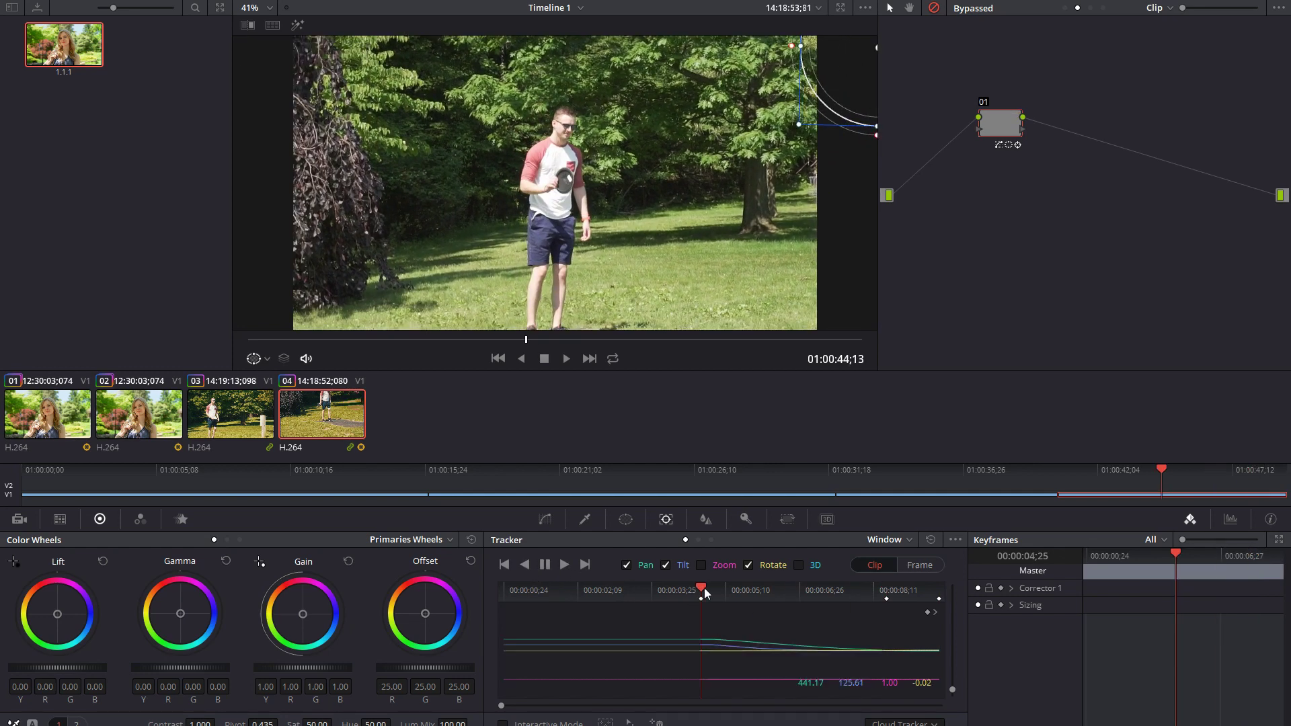
pyautogui.moveTo(700, 587); pyautogui.dragTo(1014, 608)
pyautogui.hotkey('shift', 'd')
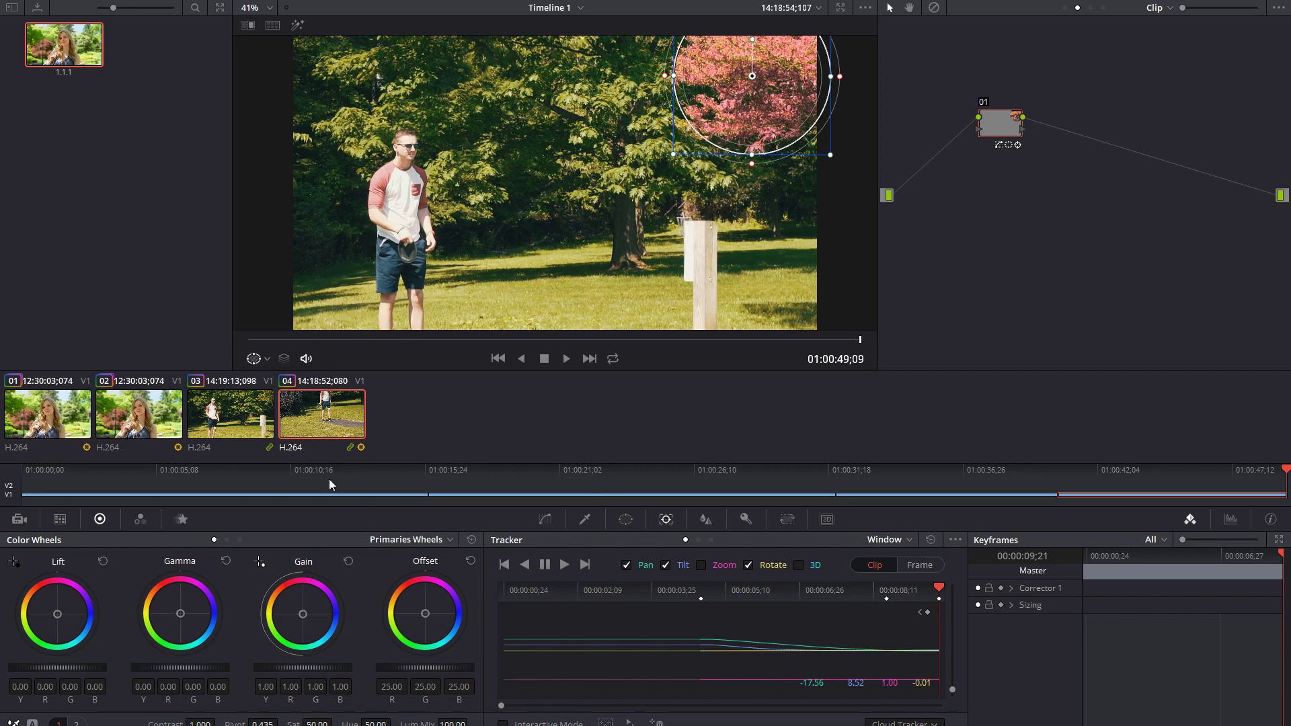
# Compare the third clip with the fourth clip and scrub through the fourth to review the tracked pink tree.
pyautogui.click(261, 422)
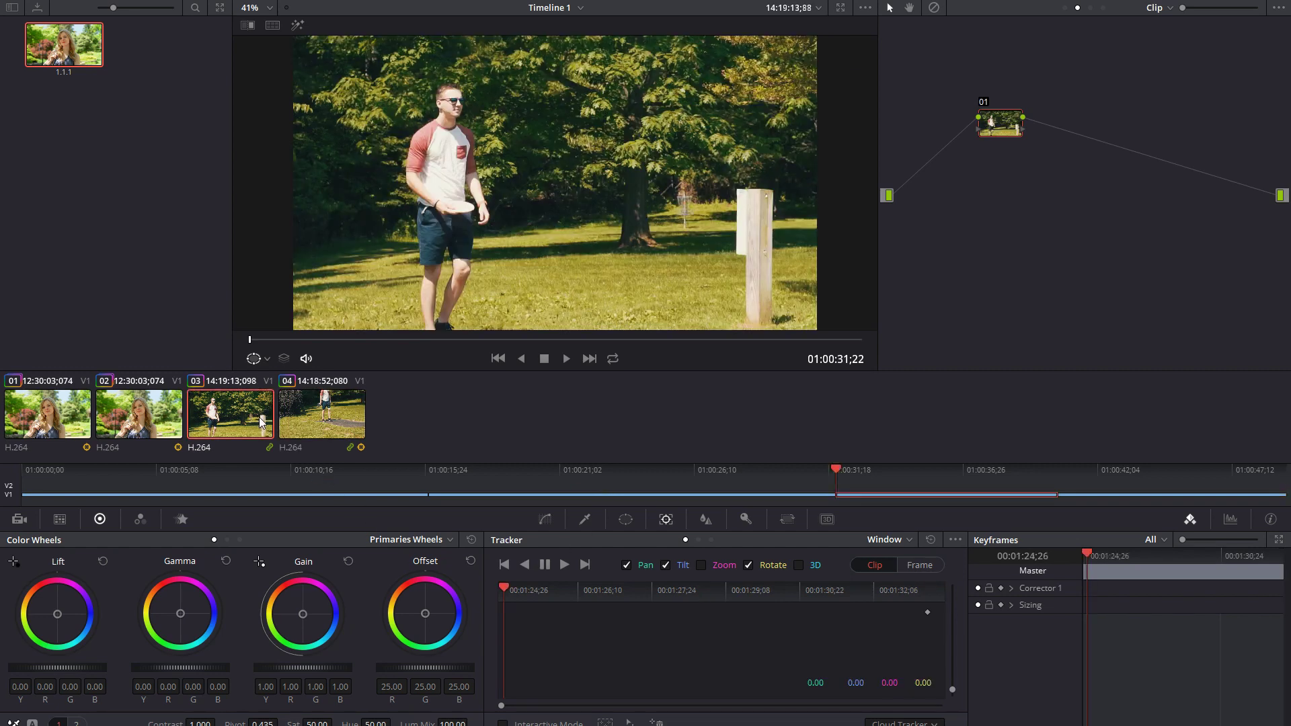
pyautogui.click(322, 418)
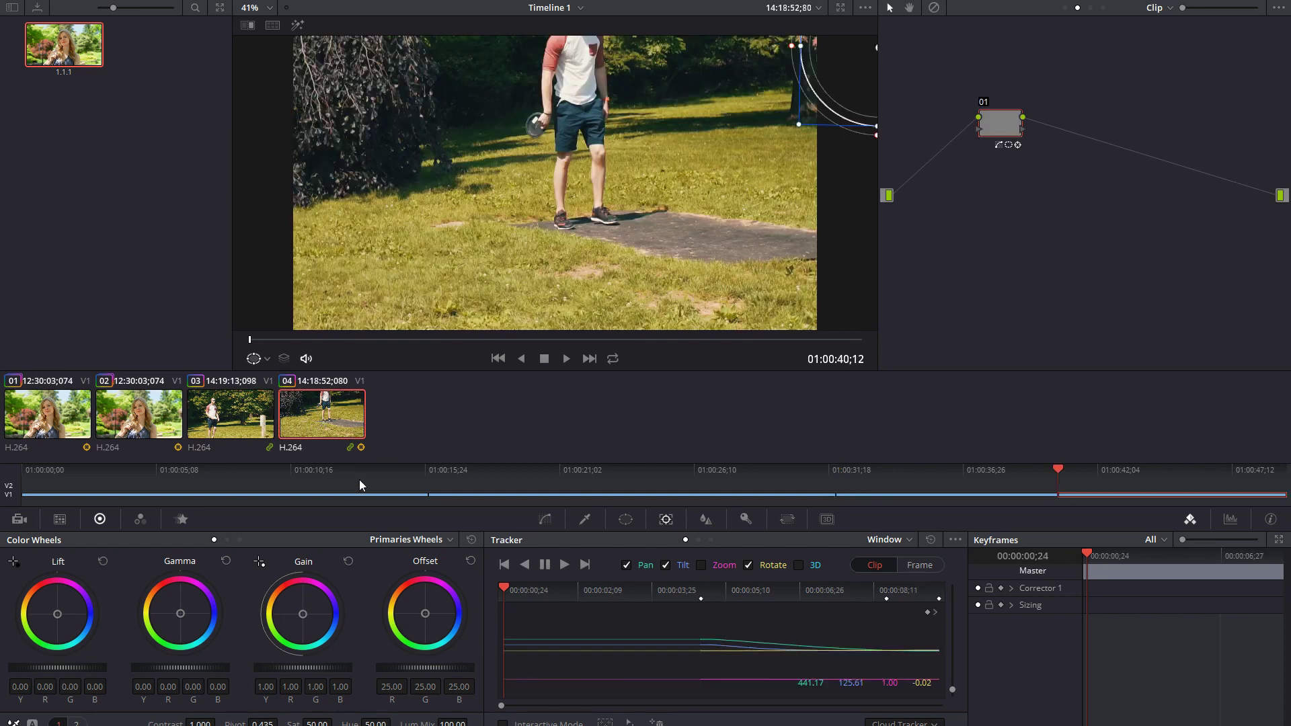
pyautogui.moveTo(281, 341); pyautogui.dragTo(592, 340)
pyautogui.click(734, 341)
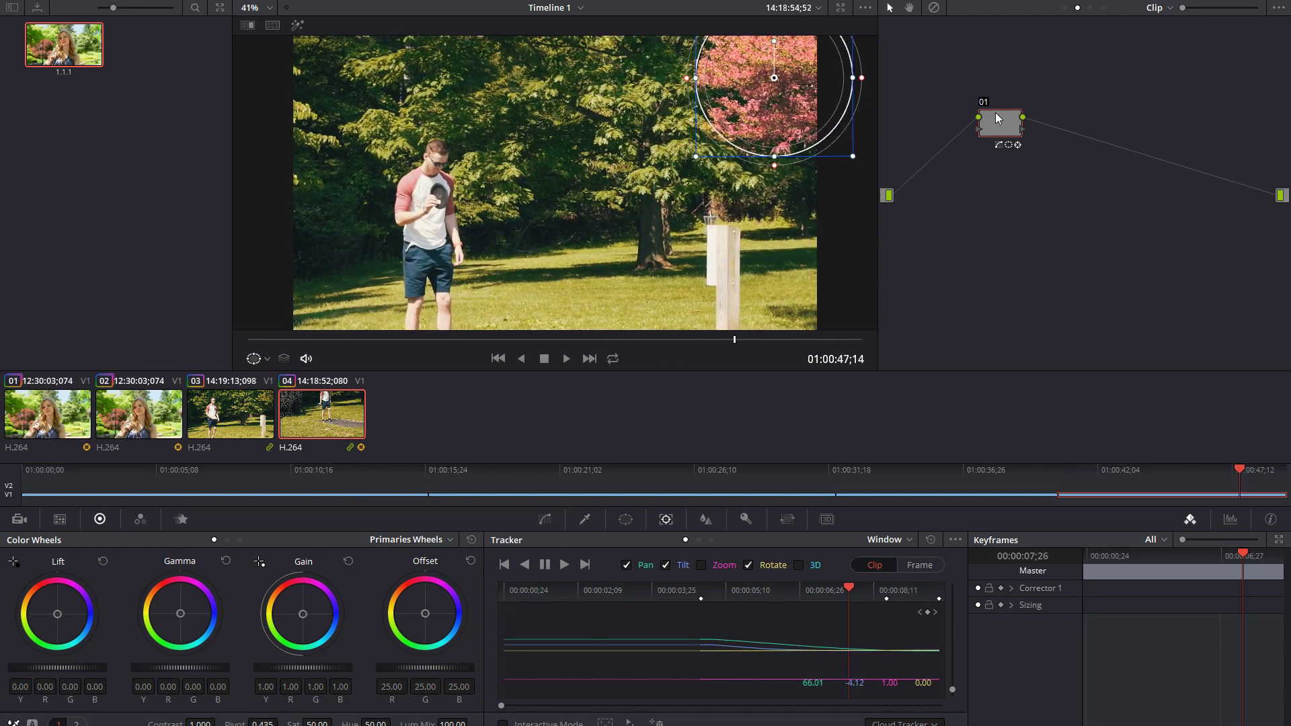
# Switch to Group Pre-Clip mode, add a serial node after node 01 and warm its gain to red 1.08, green 0.96 and blue 0.87.
pyautogui.click(1158, 9)
pyautogui.click(1174, 31)
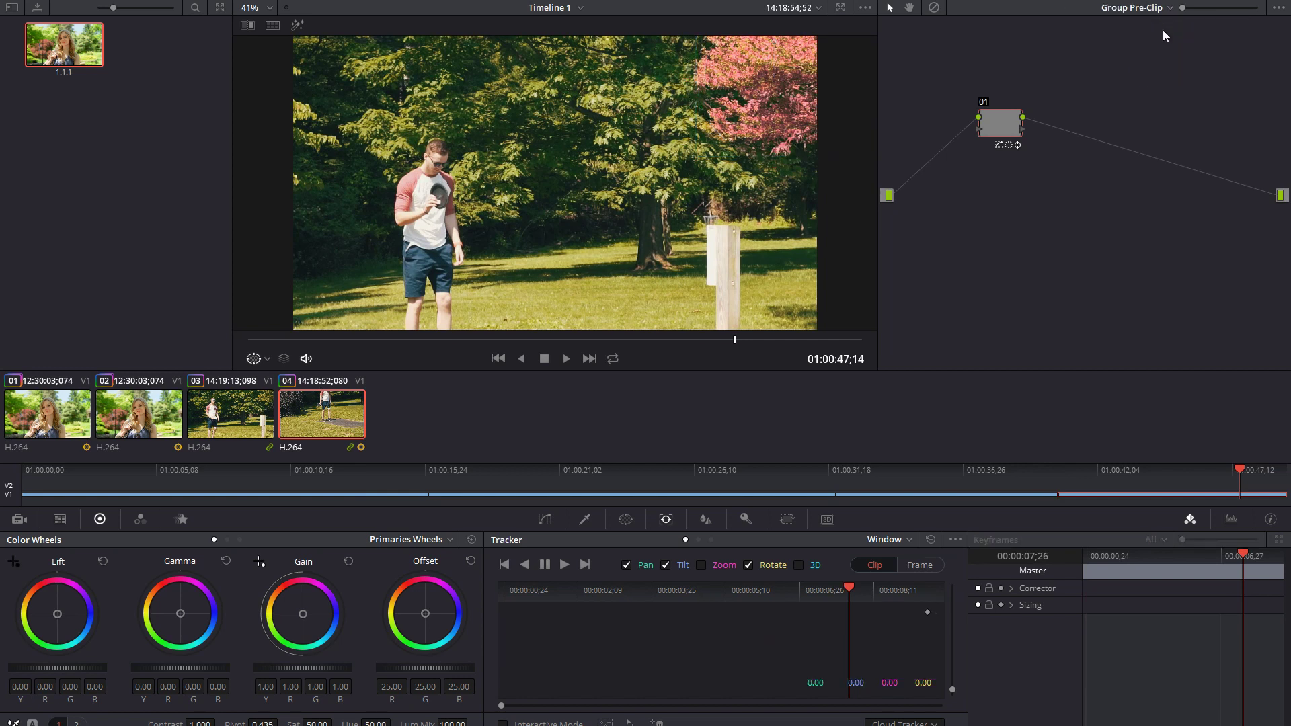
pyautogui.moveTo(1002, 136); pyautogui.dragTo(999, 135)
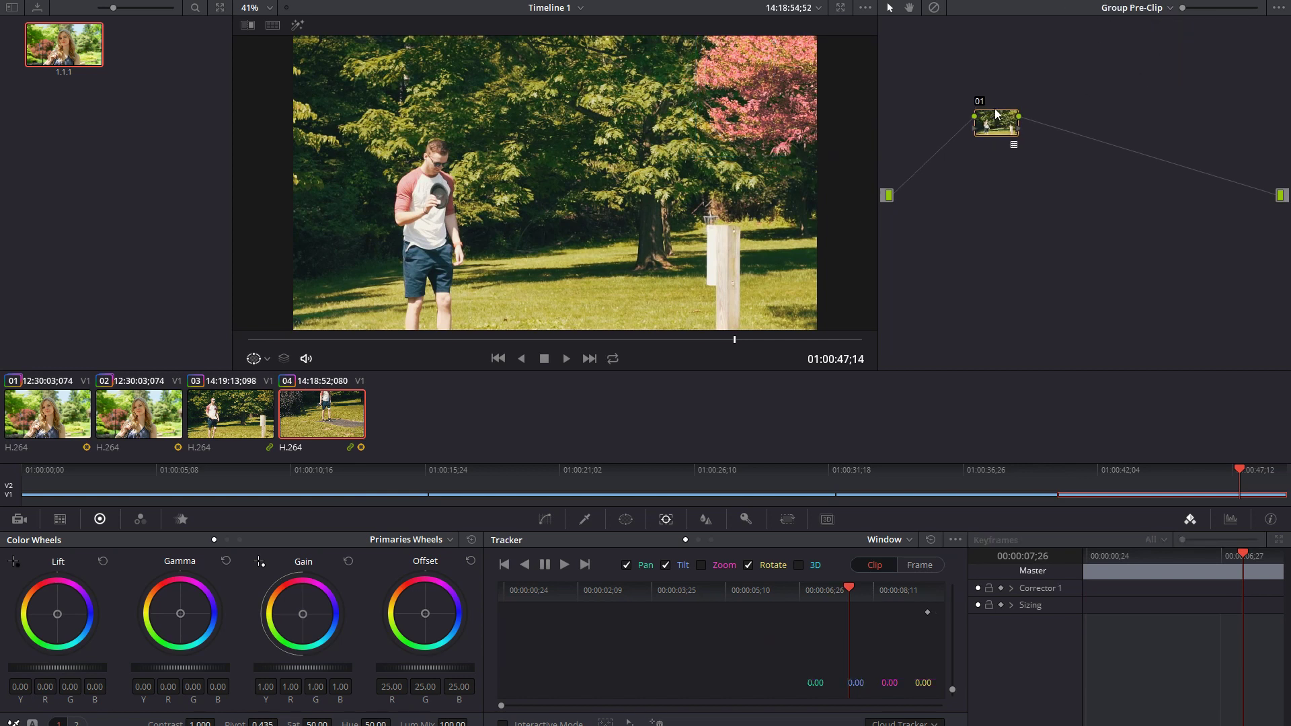
pyautogui.press('super+a')
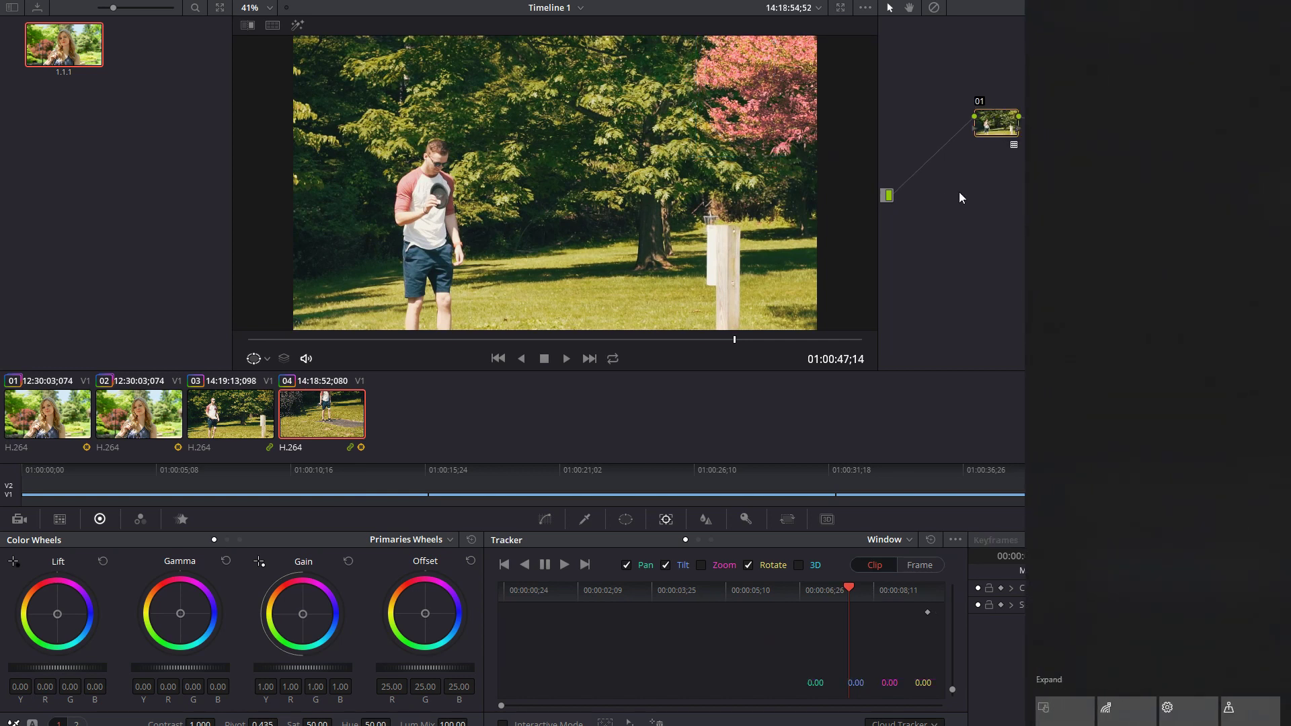
pyautogui.click(966, 214)
pyautogui.hotkey('alt', 's')
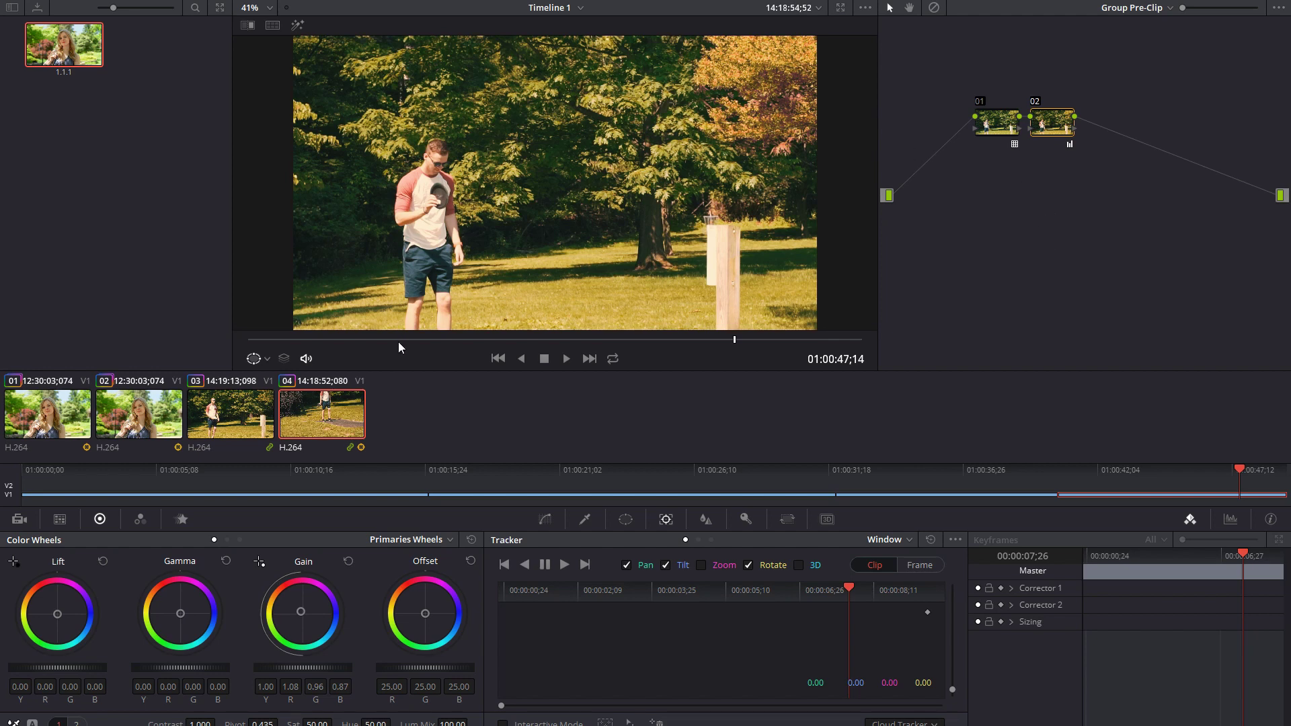
# Check the warm group grade on clips 03 and 04, and undo the gain change on node 02.
pyautogui.click(222, 415)
pyautogui.click(336, 414)
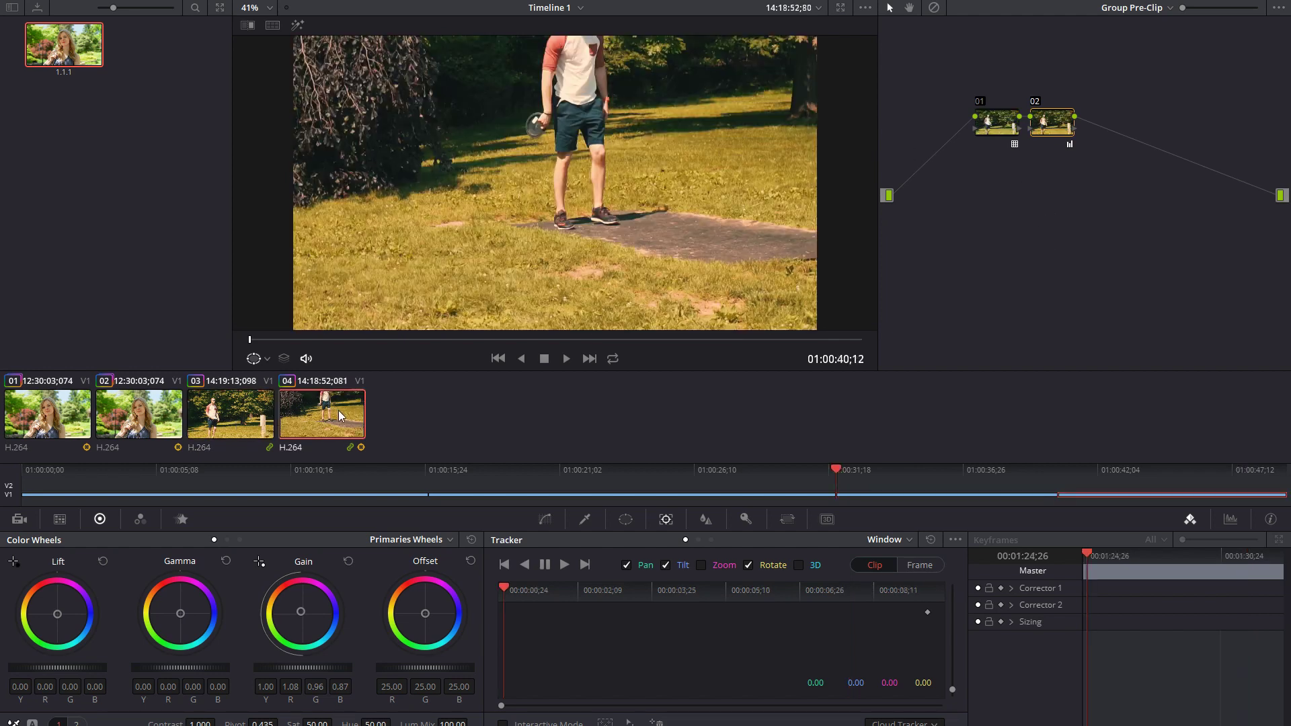
pyautogui.click(256, 430)
pyautogui.click(321, 425)
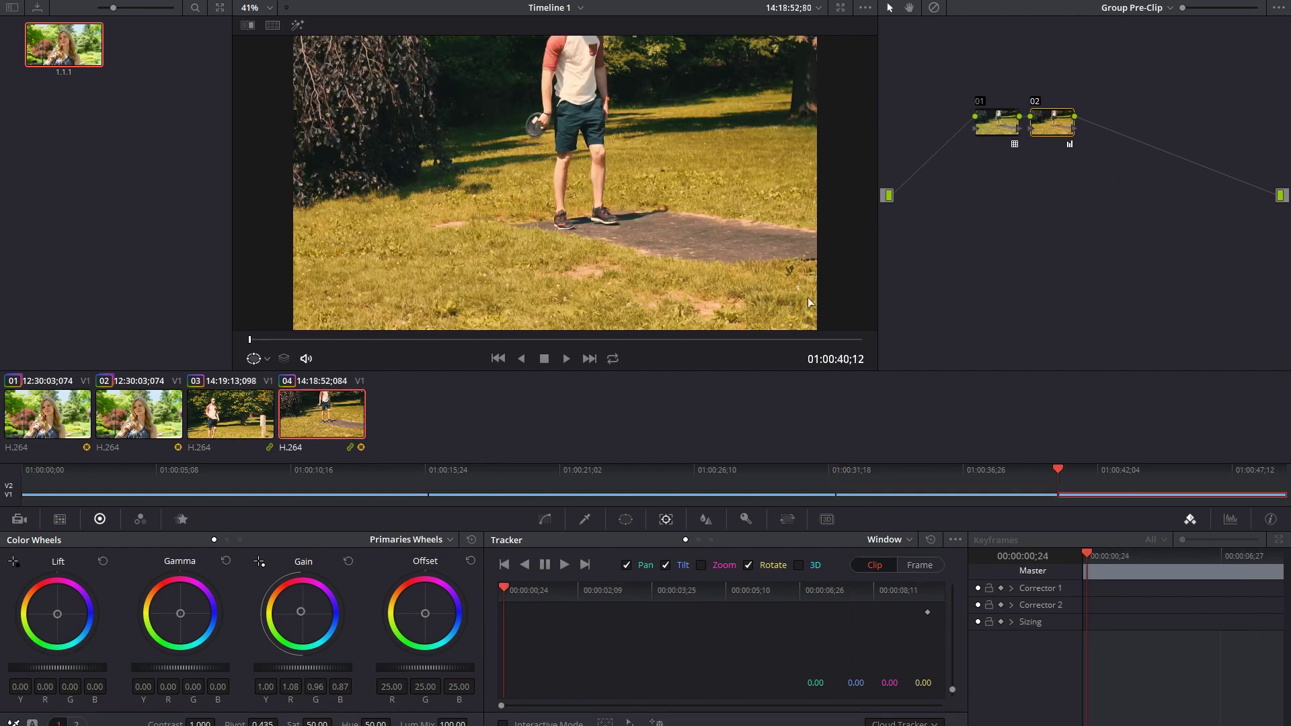
pyautogui.moveTo(317, 340); pyautogui.dragTo(565, 341)
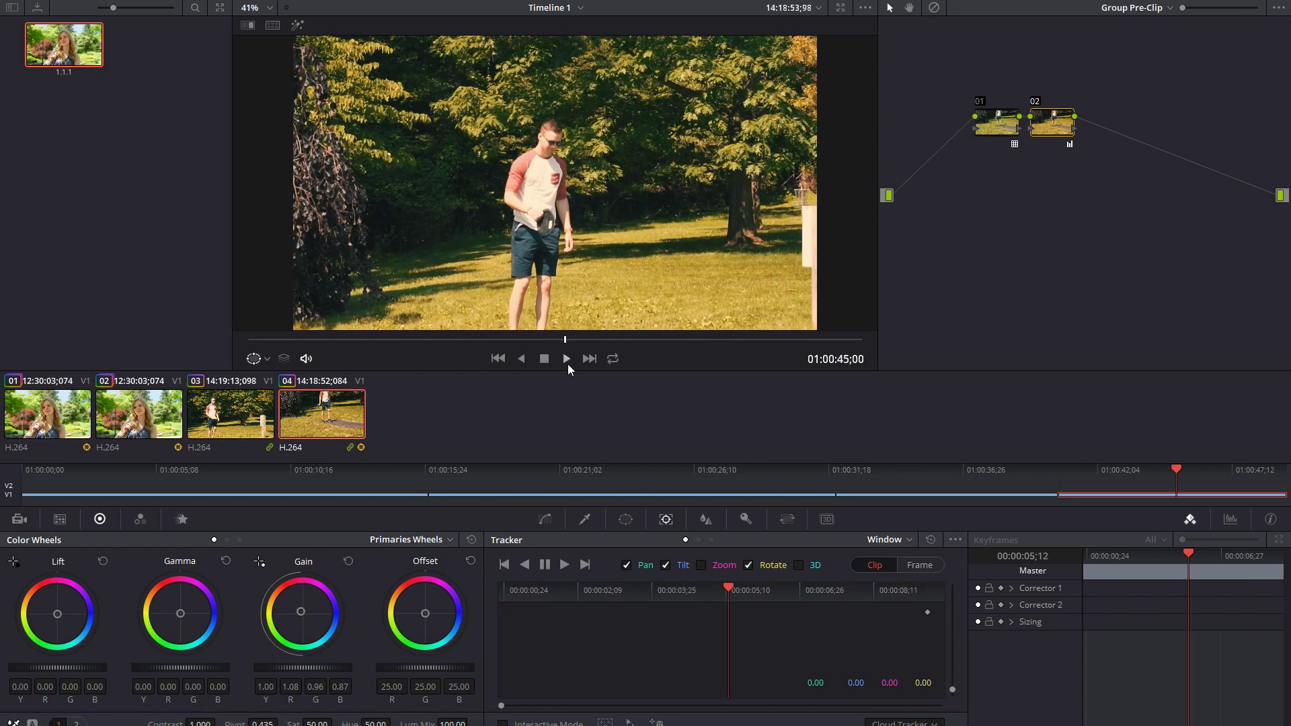
pyautogui.hotkey('ctrl', 'z')
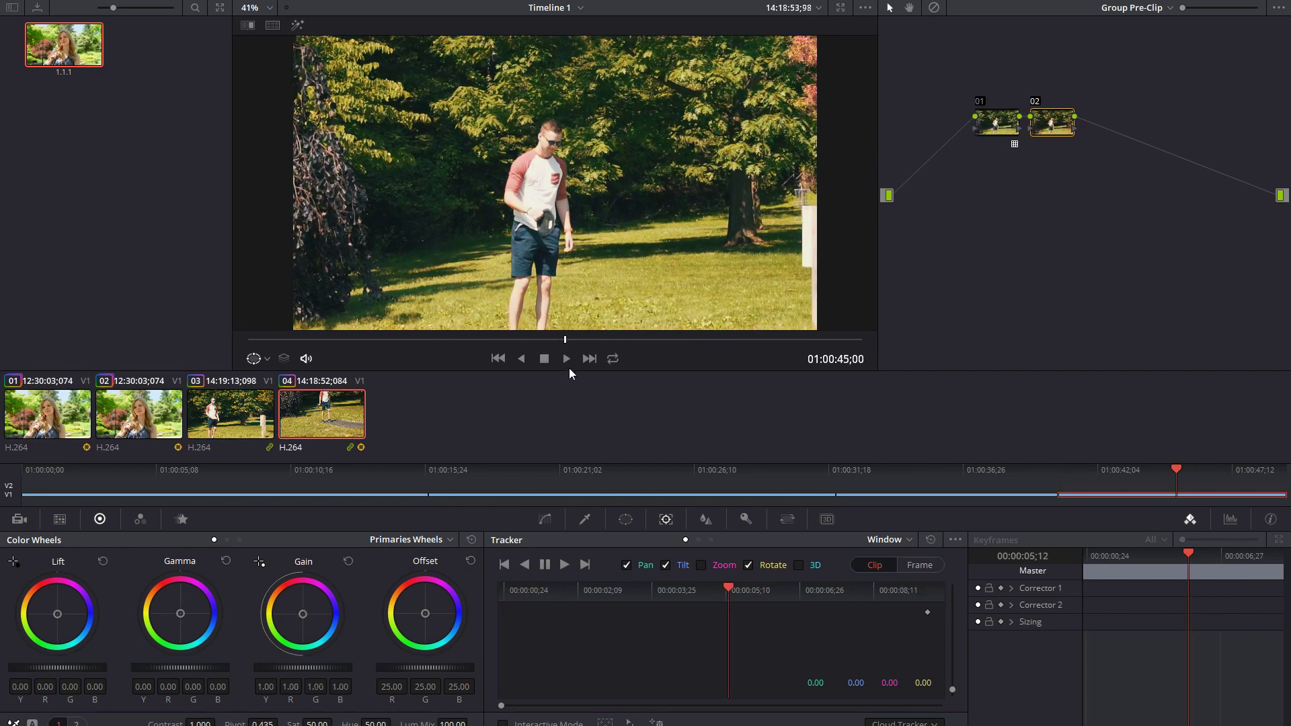
pyautogui.press('space')
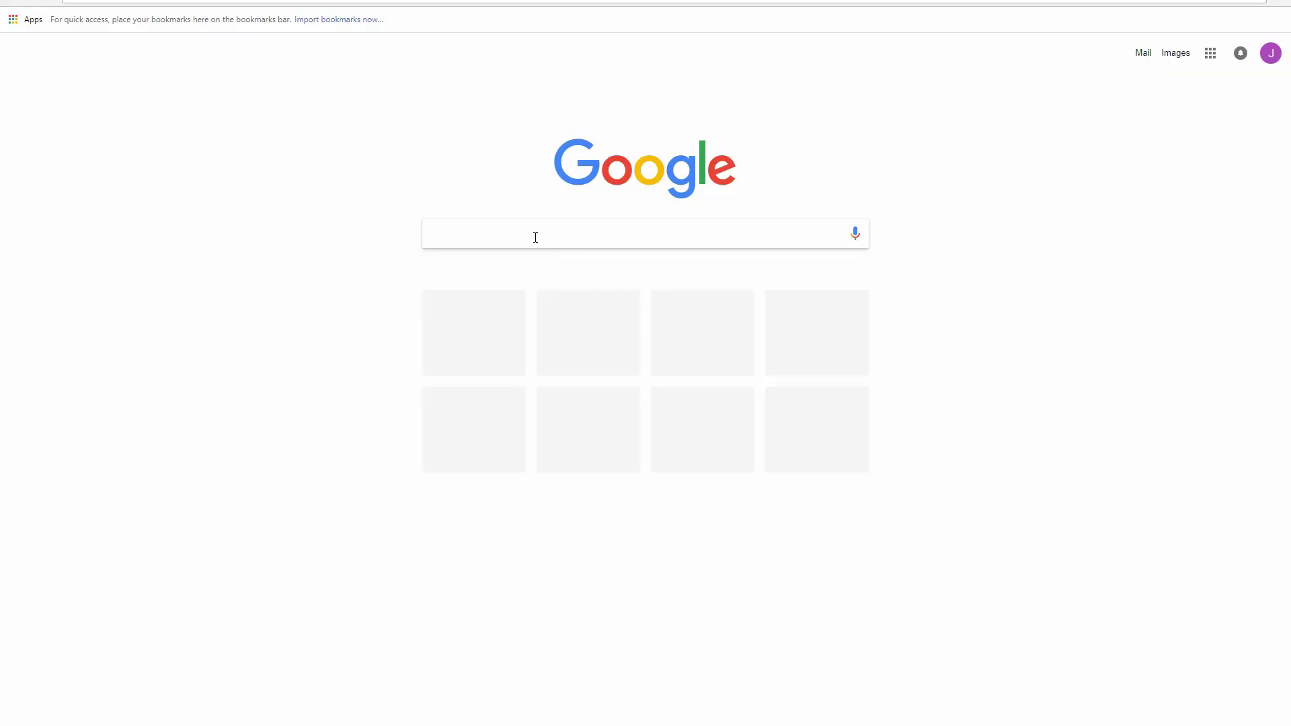
# In the web browser, search Google for "city on lockdown" and open the Yellow Claw music video.
pyautogui.write('city on l')
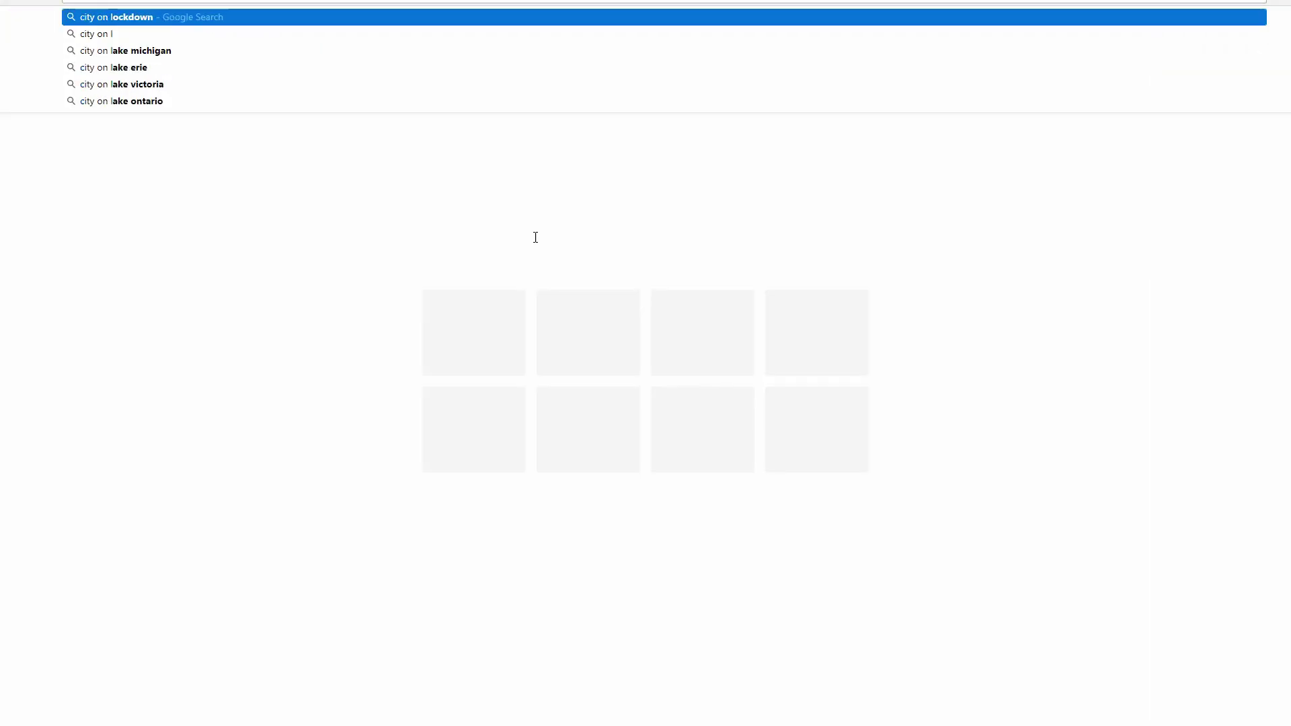
pyautogui.press('Return')
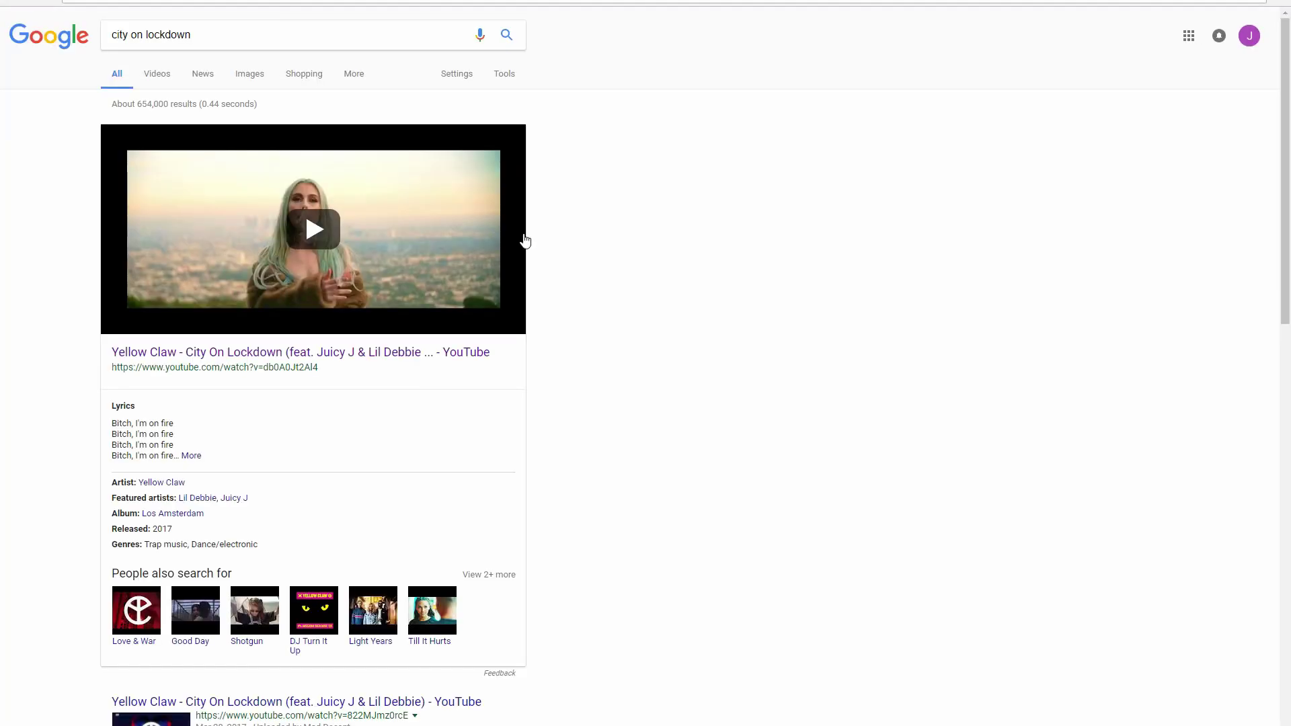
pyautogui.click(323, 233)
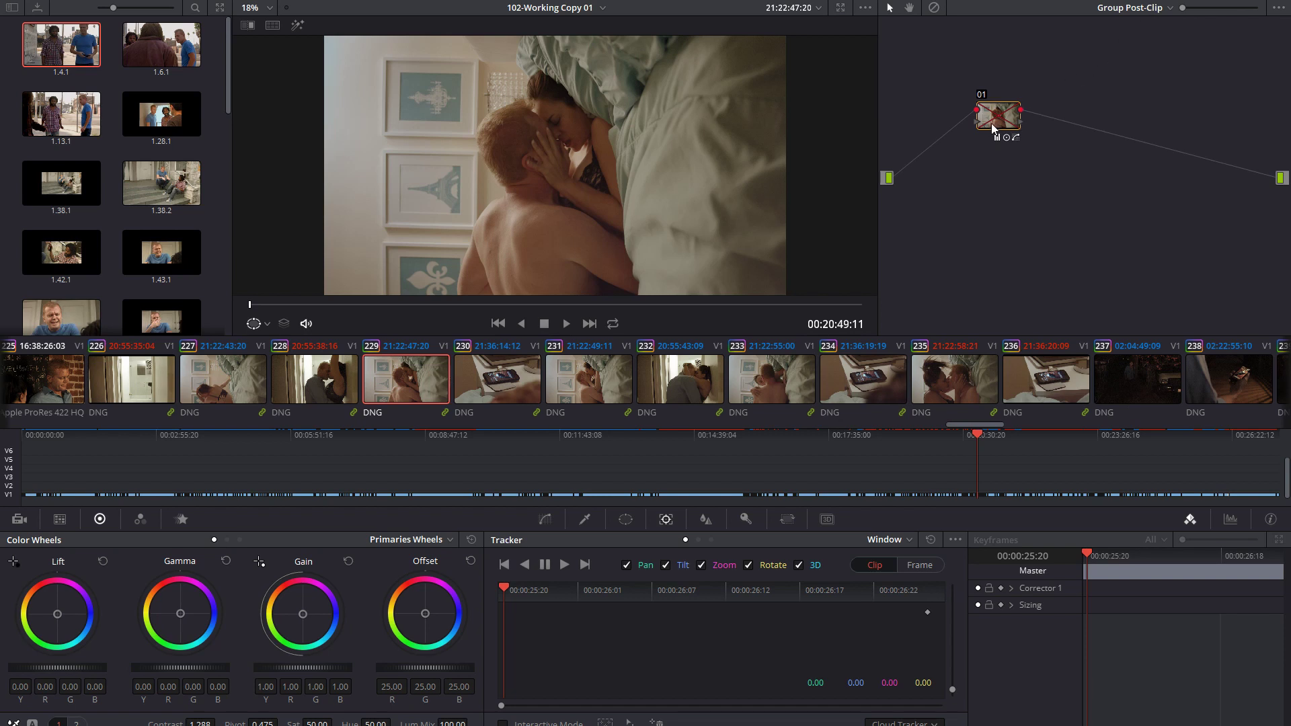
# Switch back to DaVinci Resolve and toggle the Group Post-Clip node on clip 229 to compare the grouped look.
pyautogui.hotkey('ctrl', 'd')
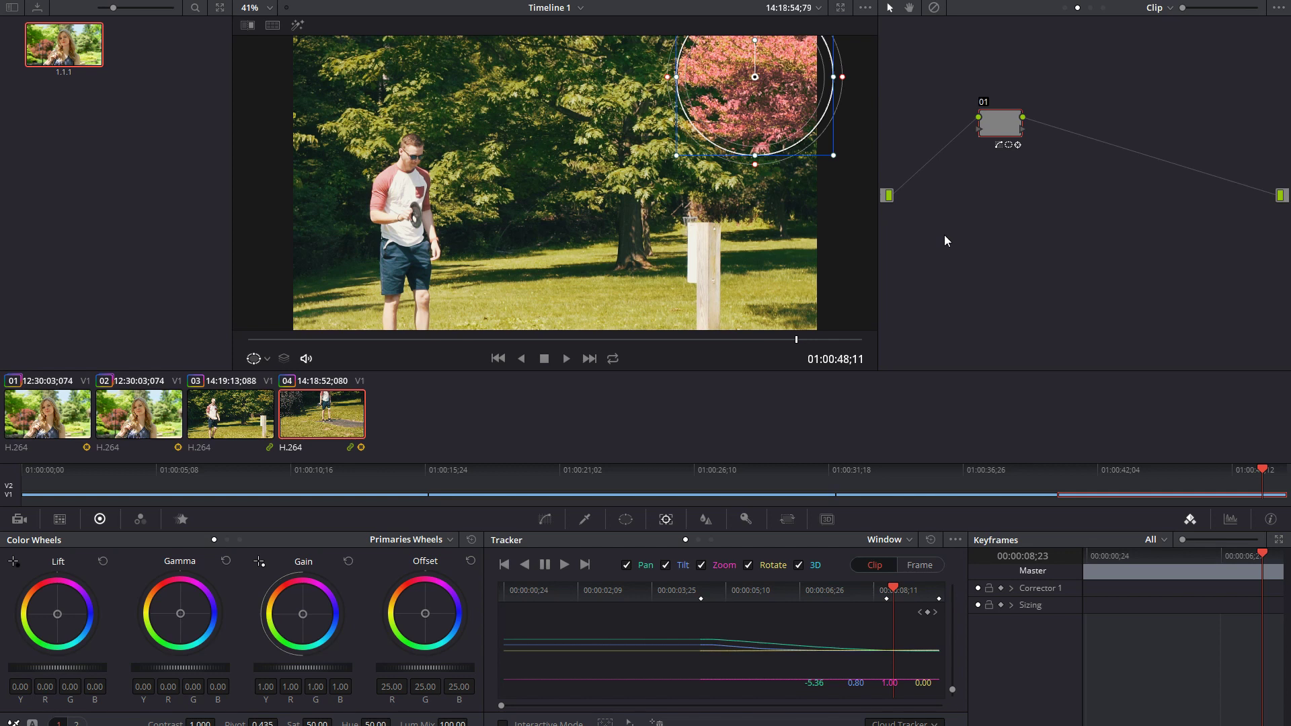
# In Clip mode on the fourth clip of Timeline 1, add three serial nodes after node 01 and a parallel node alongside node 04.
pyautogui.hotkey('alt', 's')
pyautogui.hotkey('alt', 's')
pyautogui.hotkey('alt', 's')
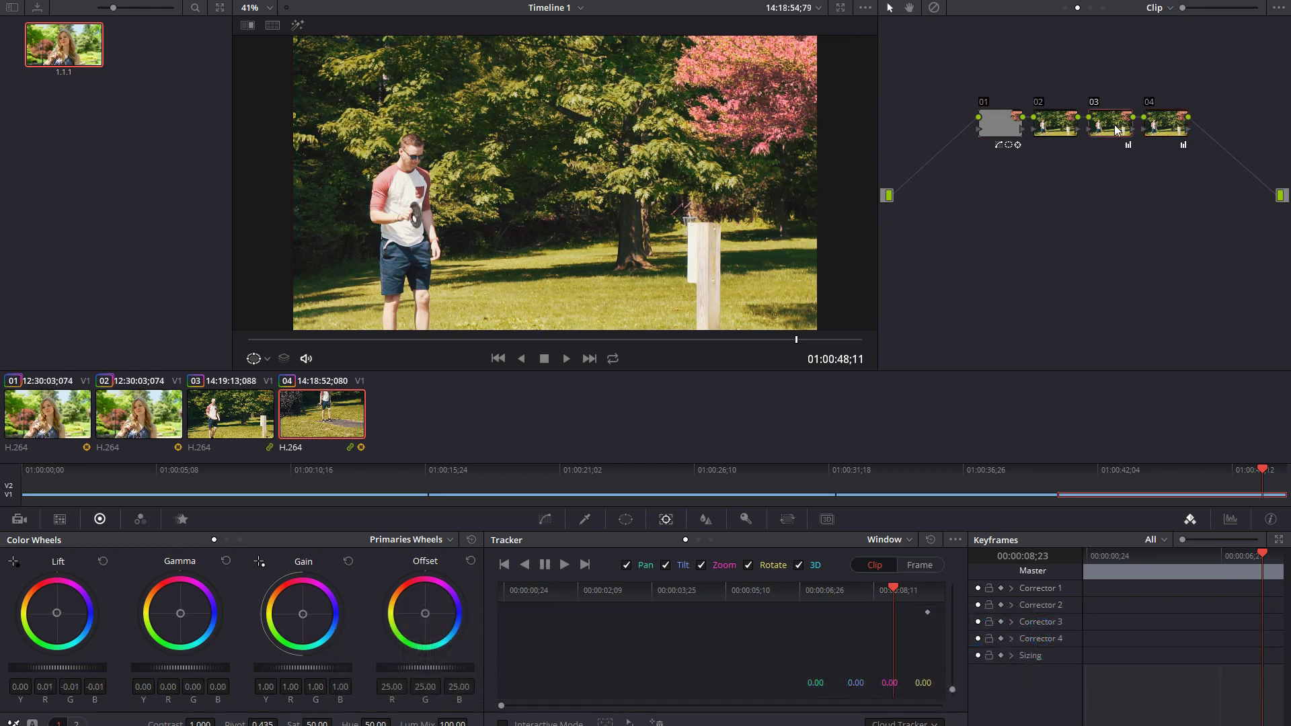
pyautogui.click(1167, 125)
pyautogui.hotkey('alt', 'p')
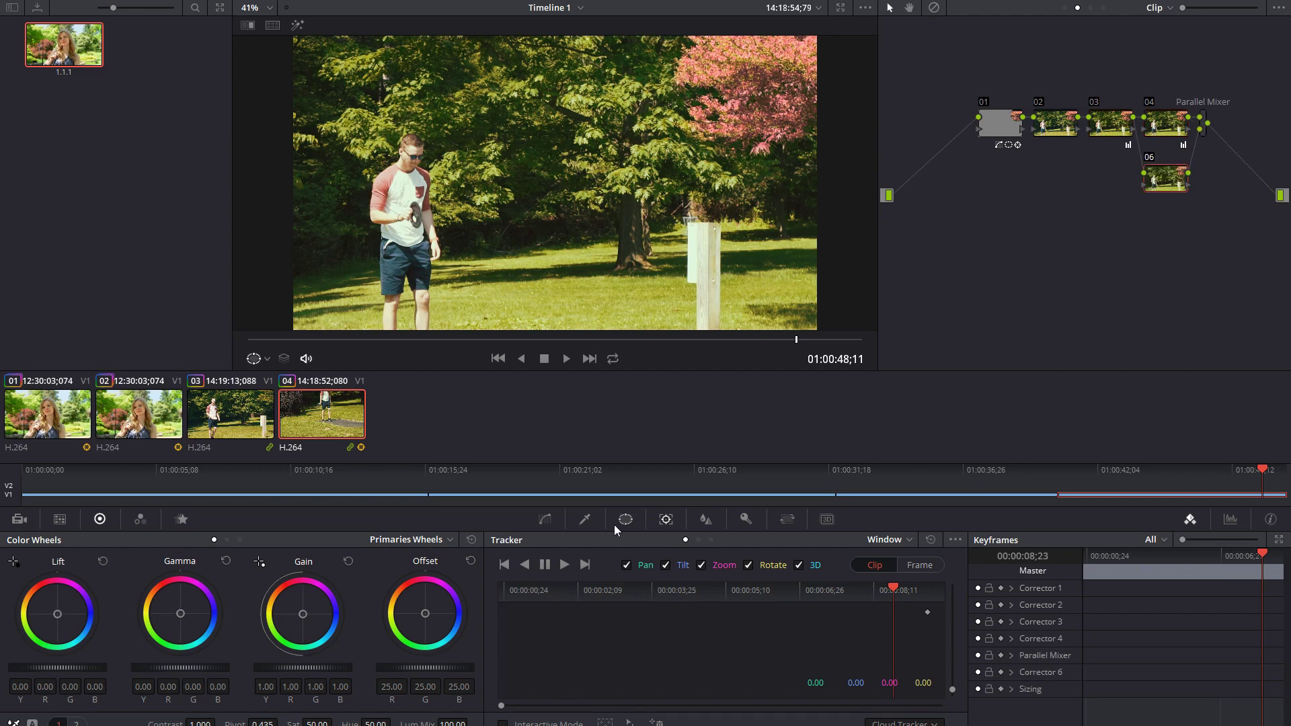
# On node 06, add an inverted, soft circular window around the man and lower Lift to -0.13 and Gamma to -0.07.
pyautogui.click(626, 519)
pyautogui.click(514, 606)
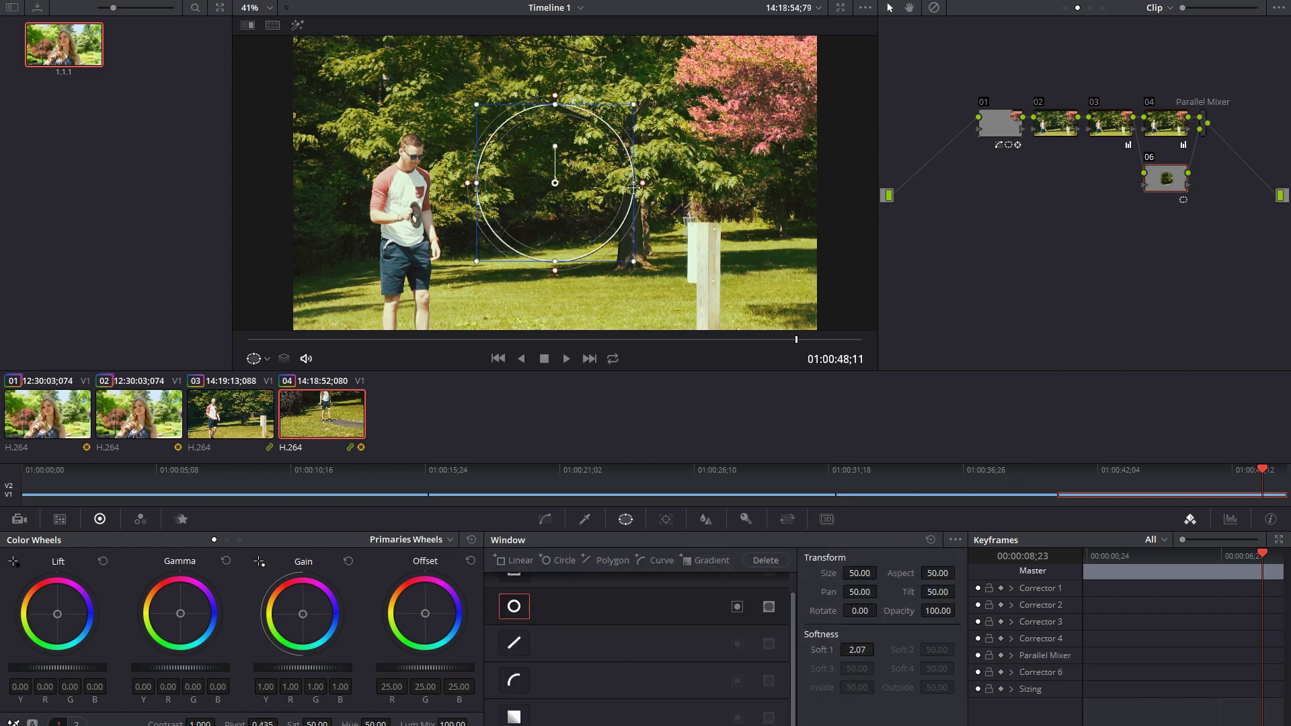
pyautogui.moveTo(633, 187); pyautogui.dragTo(744, 182)
pyautogui.moveTo(555, 104); pyautogui.dragTo(555, 62)
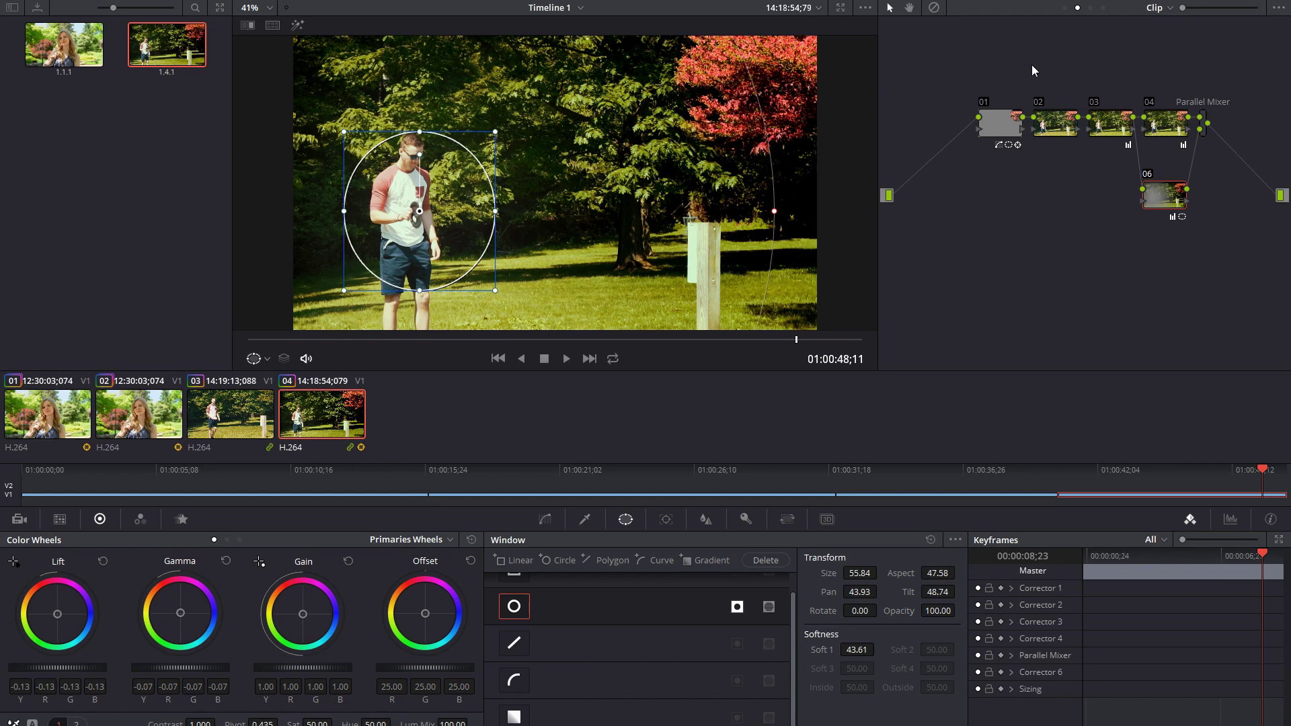
# Compare with clip 03, go to about 01:00:45:01 in clip 04 and reposition node 06's circular window over the man.
pyautogui.click(224, 407)
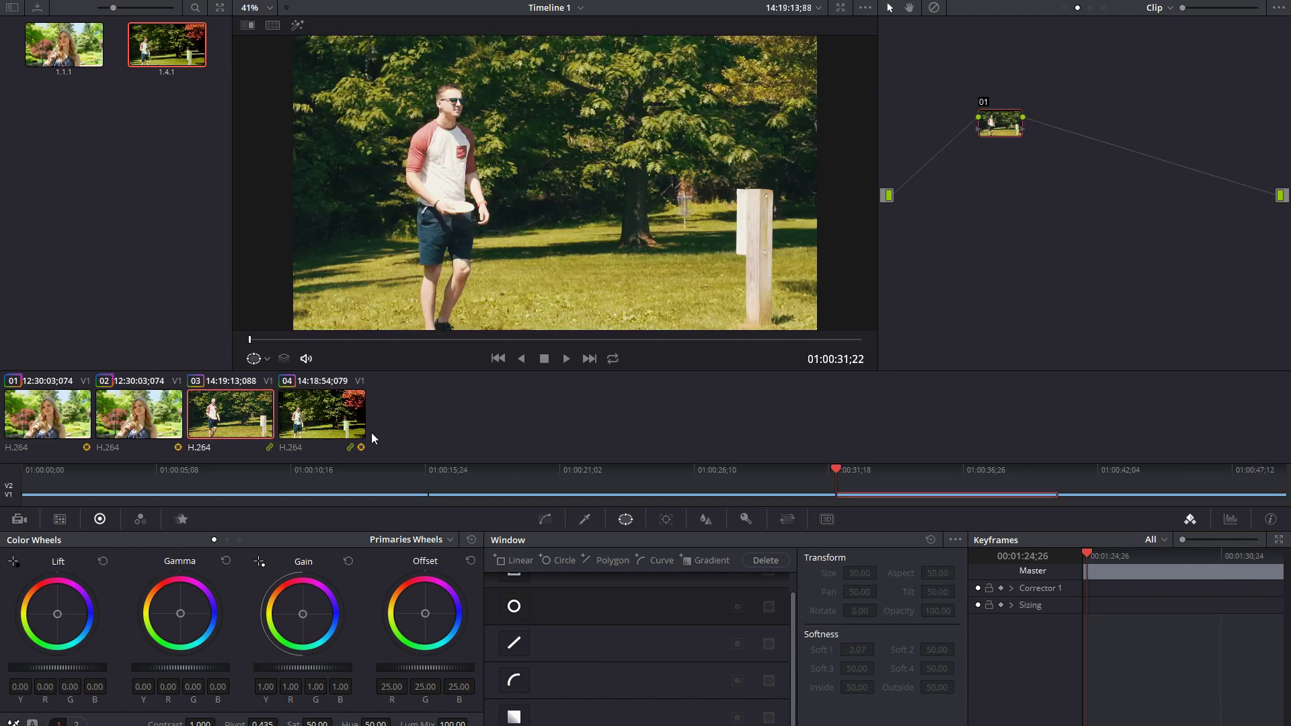
pyautogui.click(313, 416)
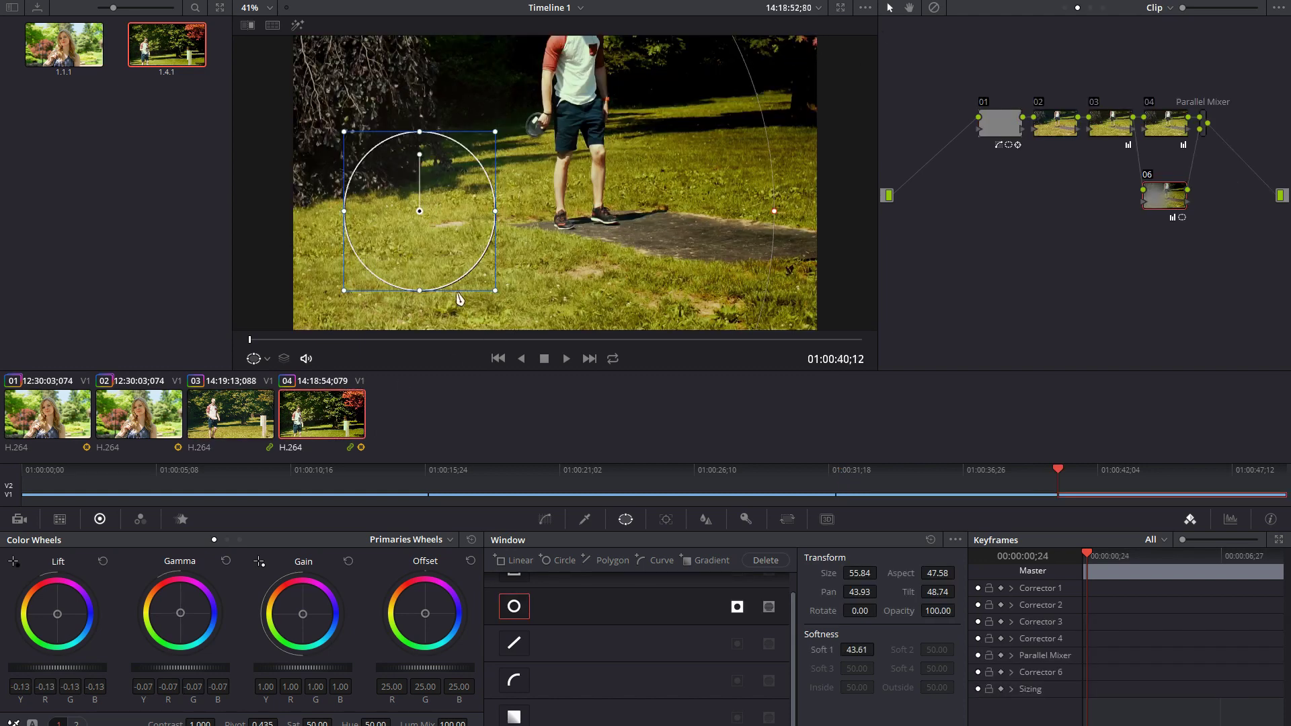
pyautogui.moveTo(377, 341); pyautogui.dragTo(568, 341)
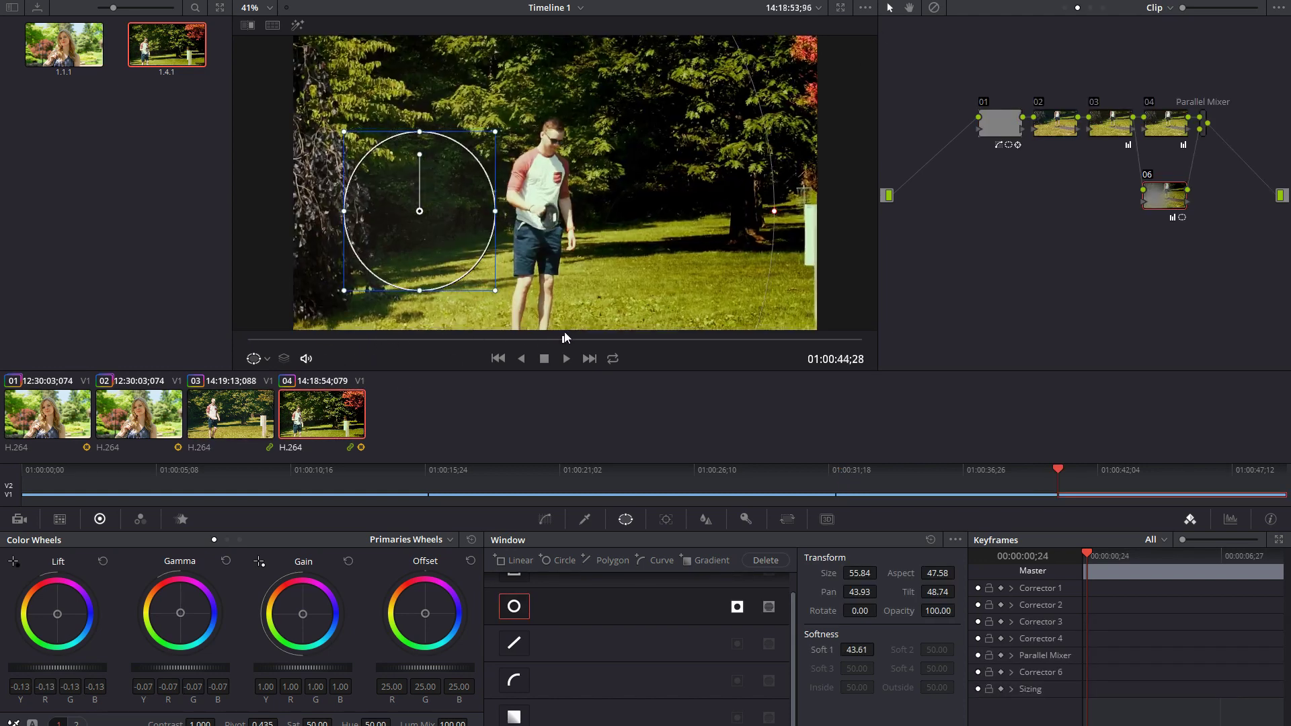
pyautogui.moveTo(423, 210); pyautogui.dragTo(524, 205)
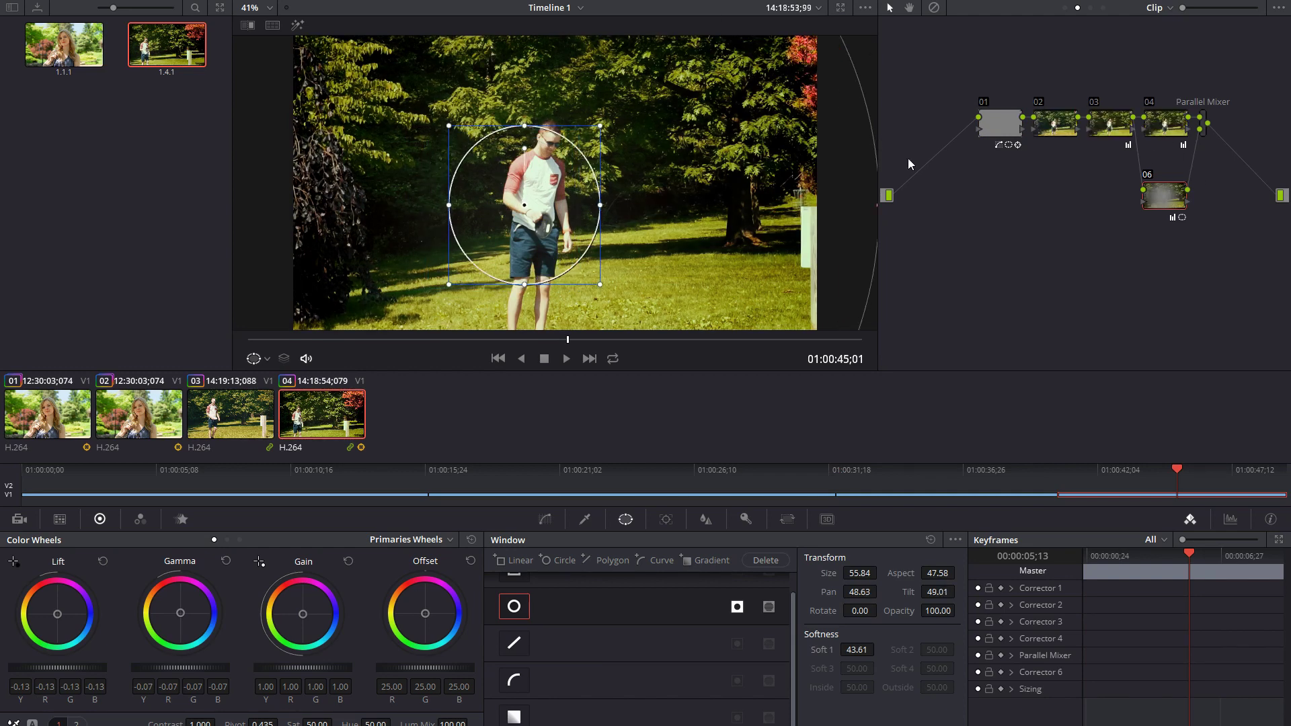
# Display the node graph of gallery still 1.4.1 and make clip 03 the current clip with the graph moved aside.
pyautogui.rightClick(180, 43)
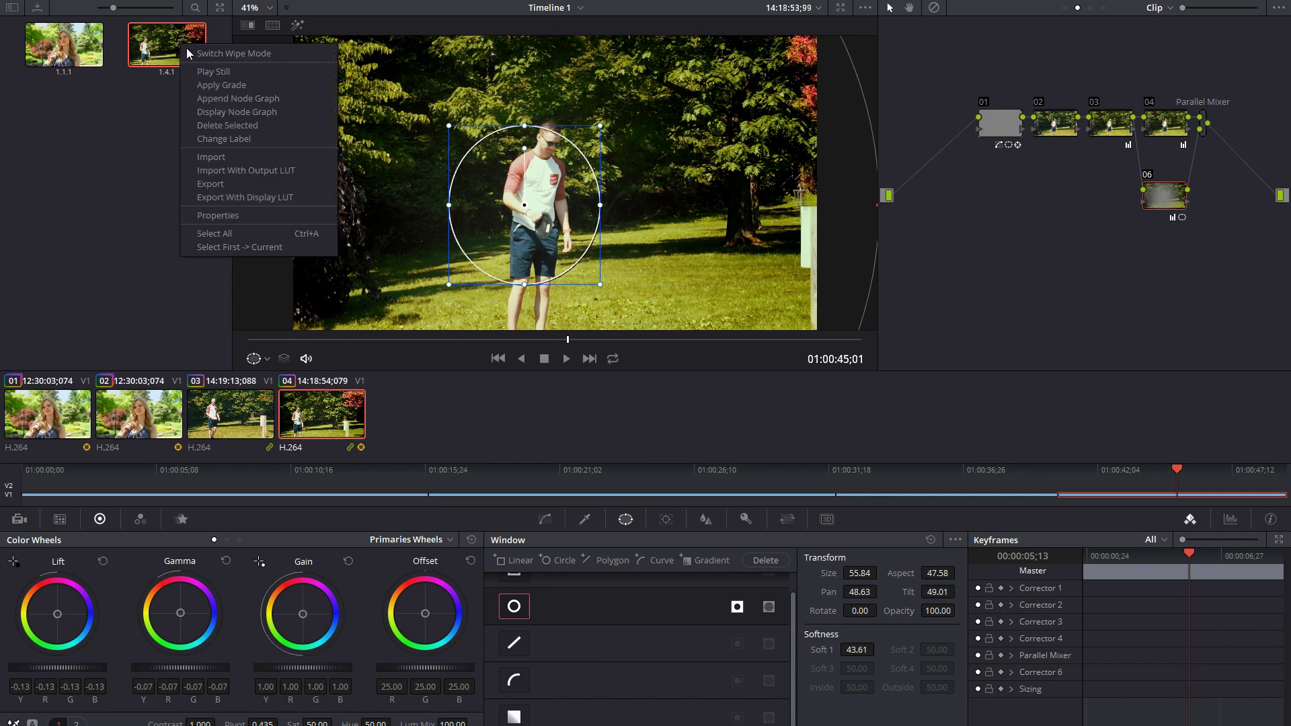
pyautogui.click(223, 113)
pyautogui.moveTo(713, 200); pyautogui.dragTo(857, 260)
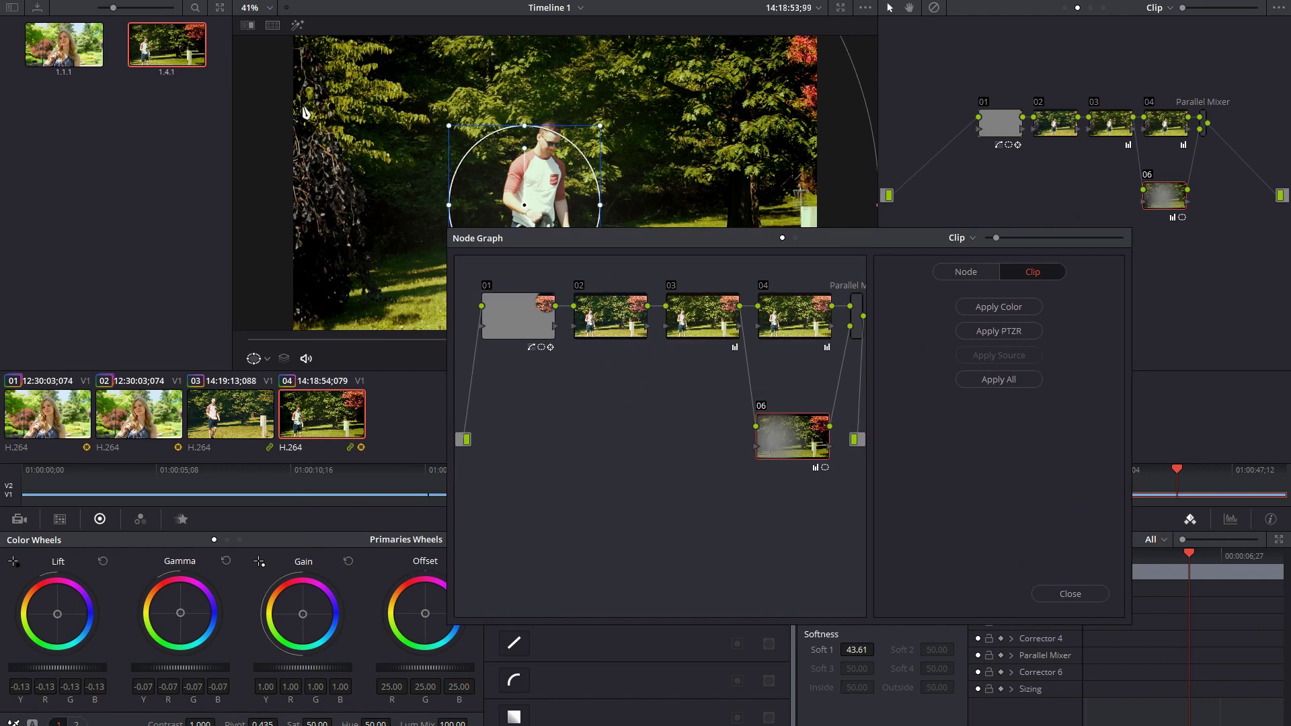
pyautogui.click(220, 410)
pyautogui.moveTo(630, 243); pyautogui.dragTo(651, 319)
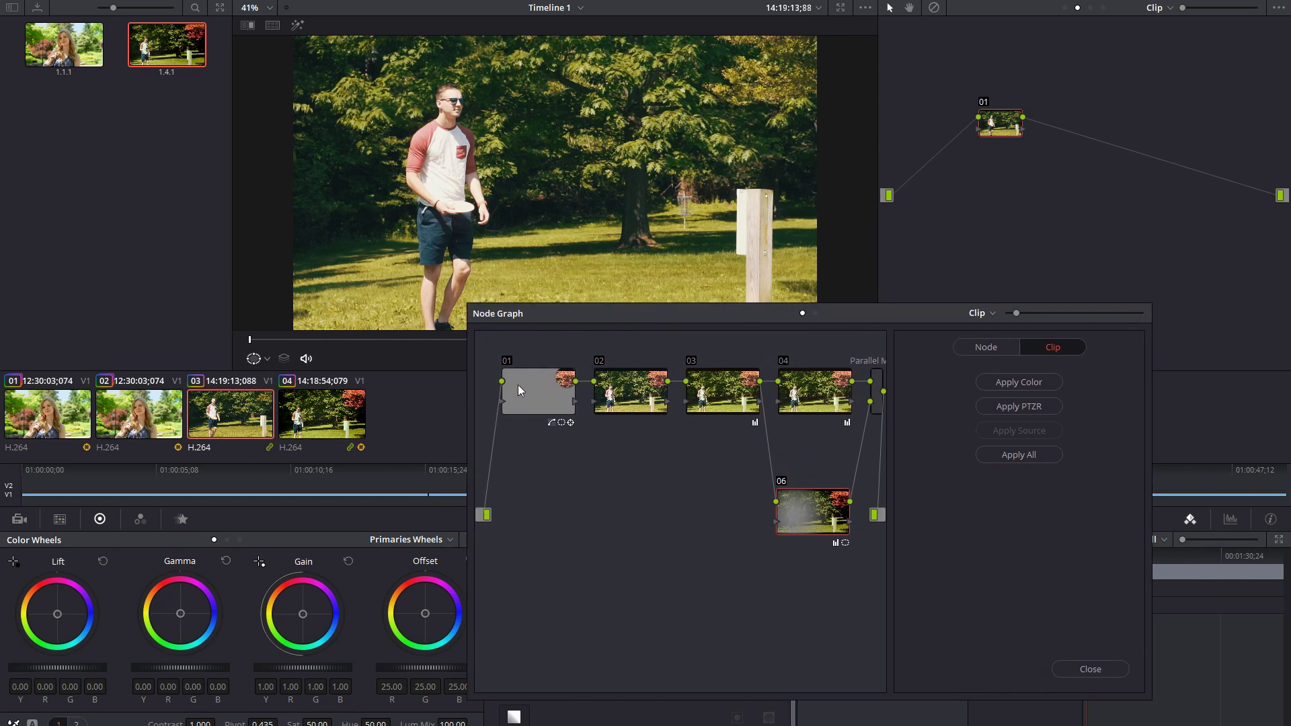
# On clip 03, add three serial nodes after node 01 and move node 04 below the row.
pyautogui.moveTo(1009, 123); pyautogui.dragTo(1008, 124)
pyautogui.hotkey('alt', 's')
pyautogui.hotkey('alt', 's')
pyautogui.hotkey('alt', 's')
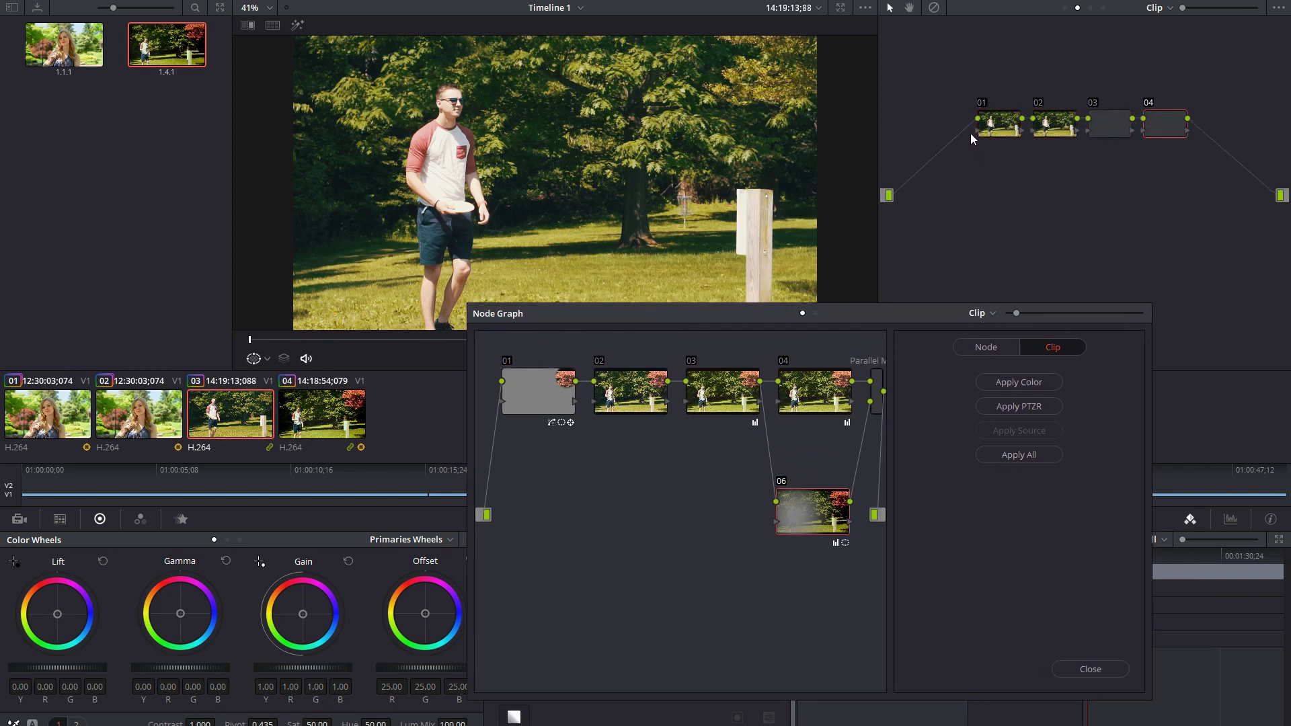
pyautogui.moveTo(1172, 132); pyautogui.dragTo(1159, 165)
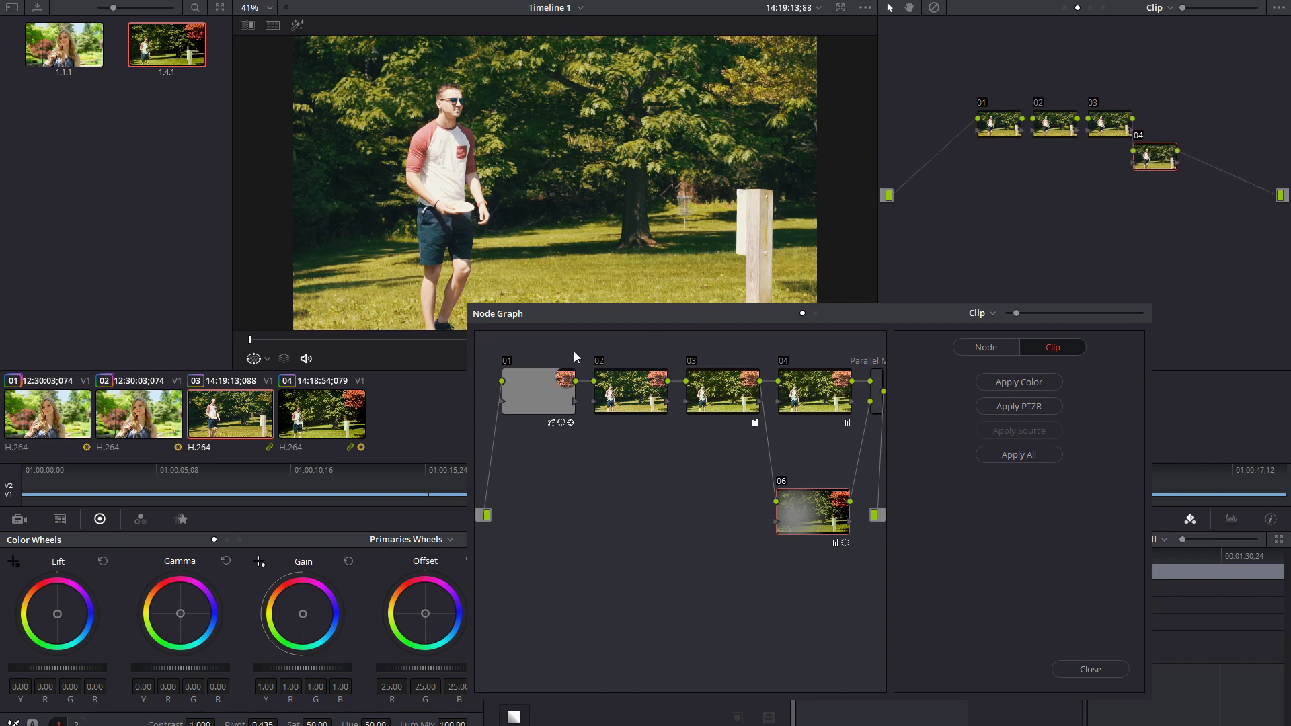
# Copy node 01 from the still's node graph onto node 04 of clip 03 and close the still's graph.
pyautogui.moveTo(537, 399); pyautogui.dragTo(930, 284)
pyautogui.moveTo(1160, 158); pyautogui.dragTo(1168, 154)
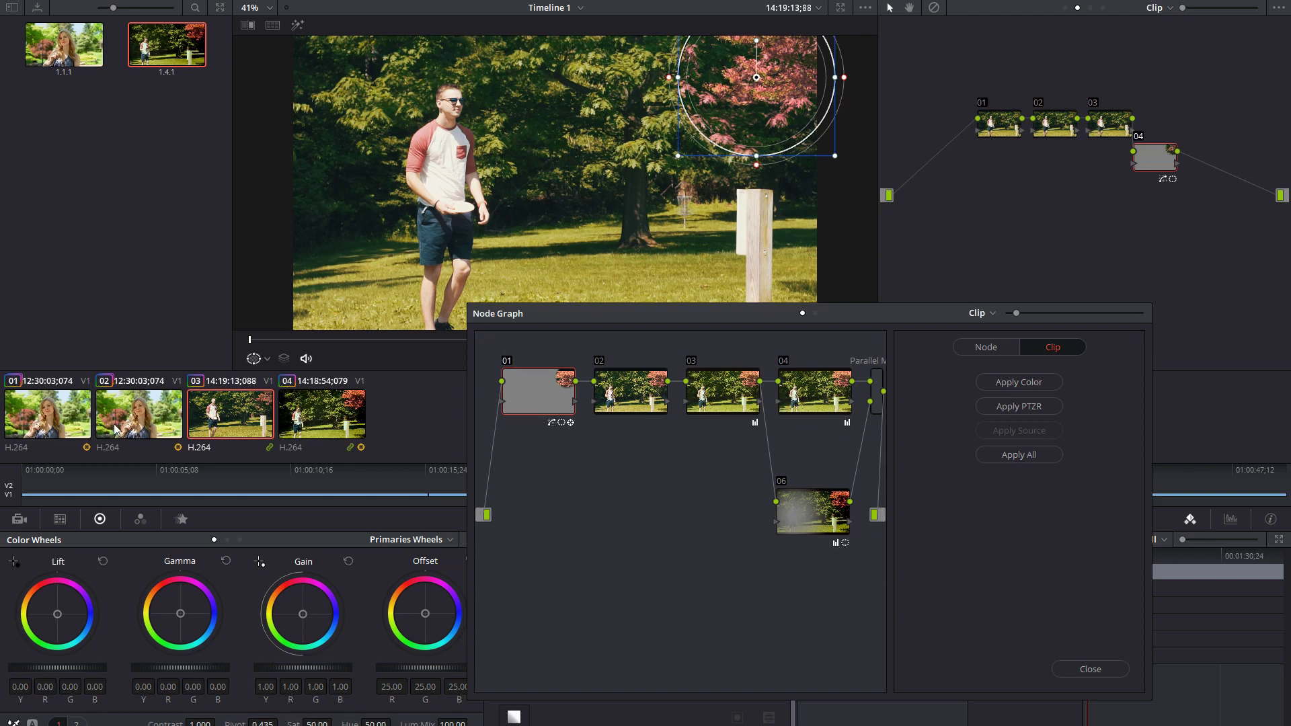
pyautogui.press('Escape')
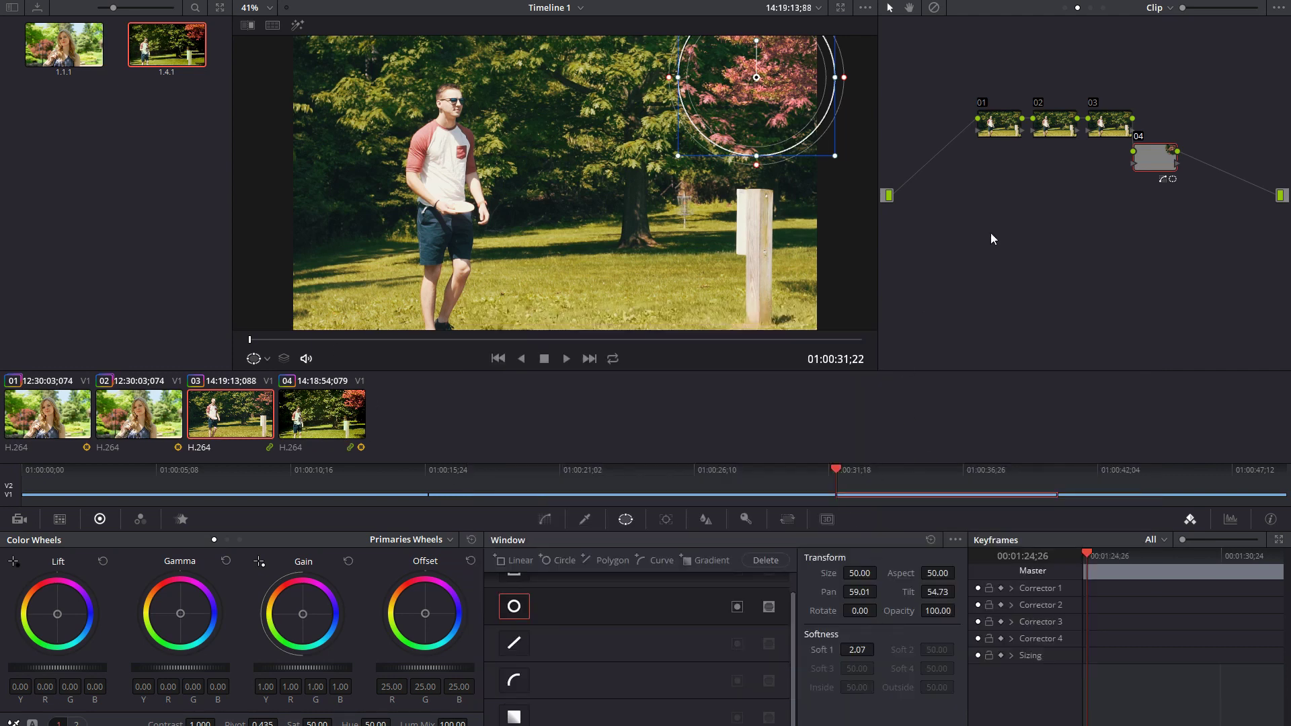
# Try applying node 01 of gallery still 1.4.1 to the Group Post-Clip node of clip 03.
pyautogui.click(1090, 8)
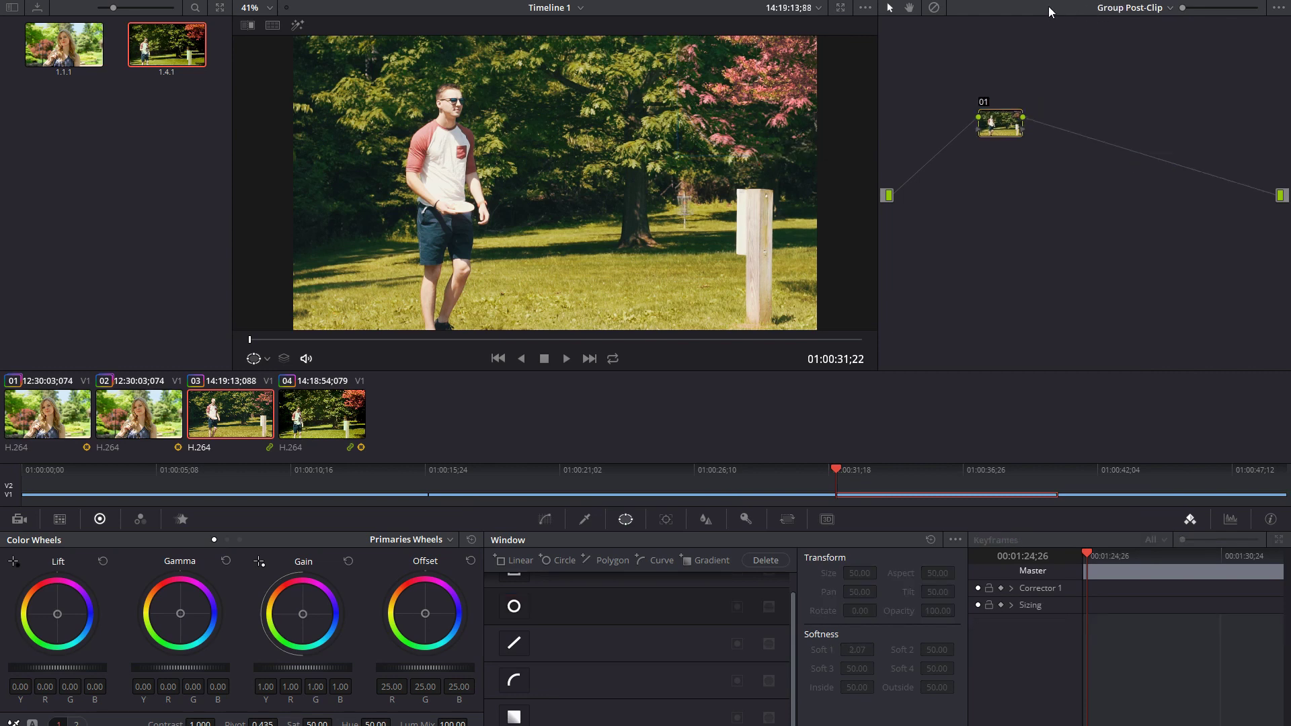
pyautogui.rightClick(161, 46)
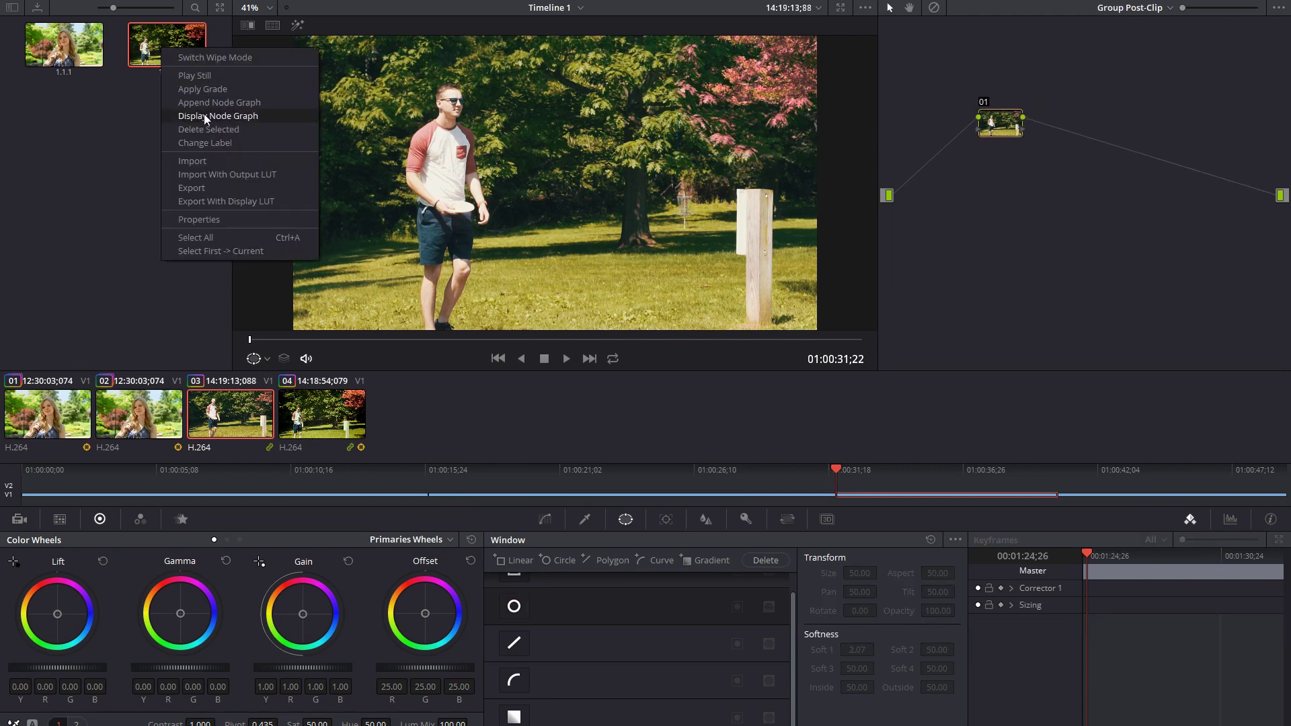
pyautogui.click(243, 124)
pyautogui.moveTo(380, 315); pyautogui.dragTo(975, 125)
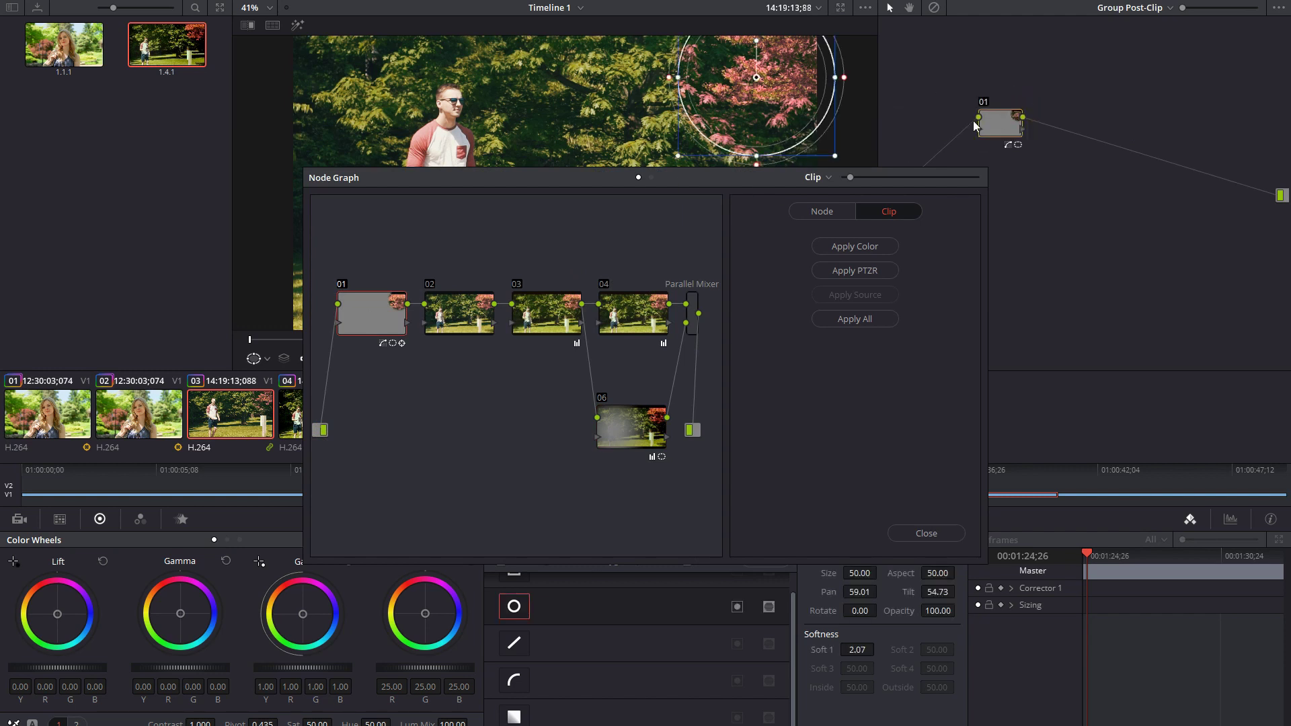
pyautogui.click(829, 321)
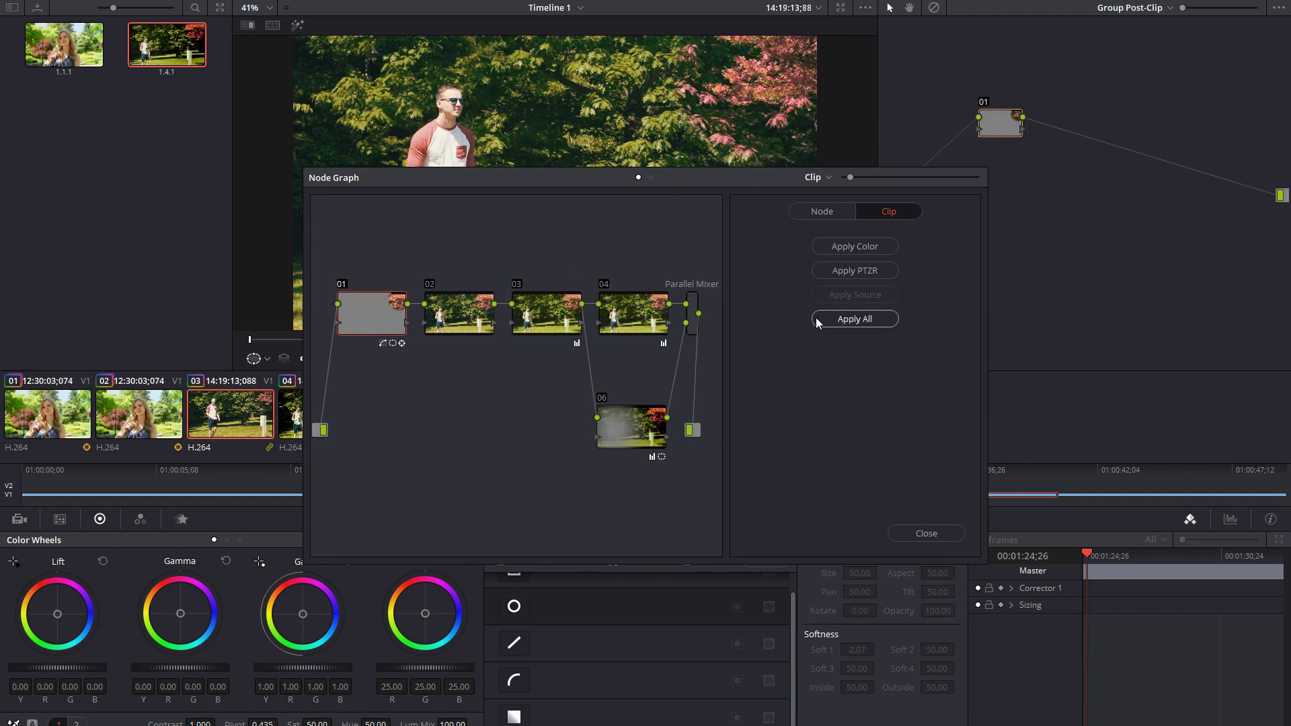
pyautogui.click(910, 541)
# Display the node graph of still 1.4.1 again, move it aside, and return the node editor to Clip mode.
pyautogui.rightClick(192, 50)
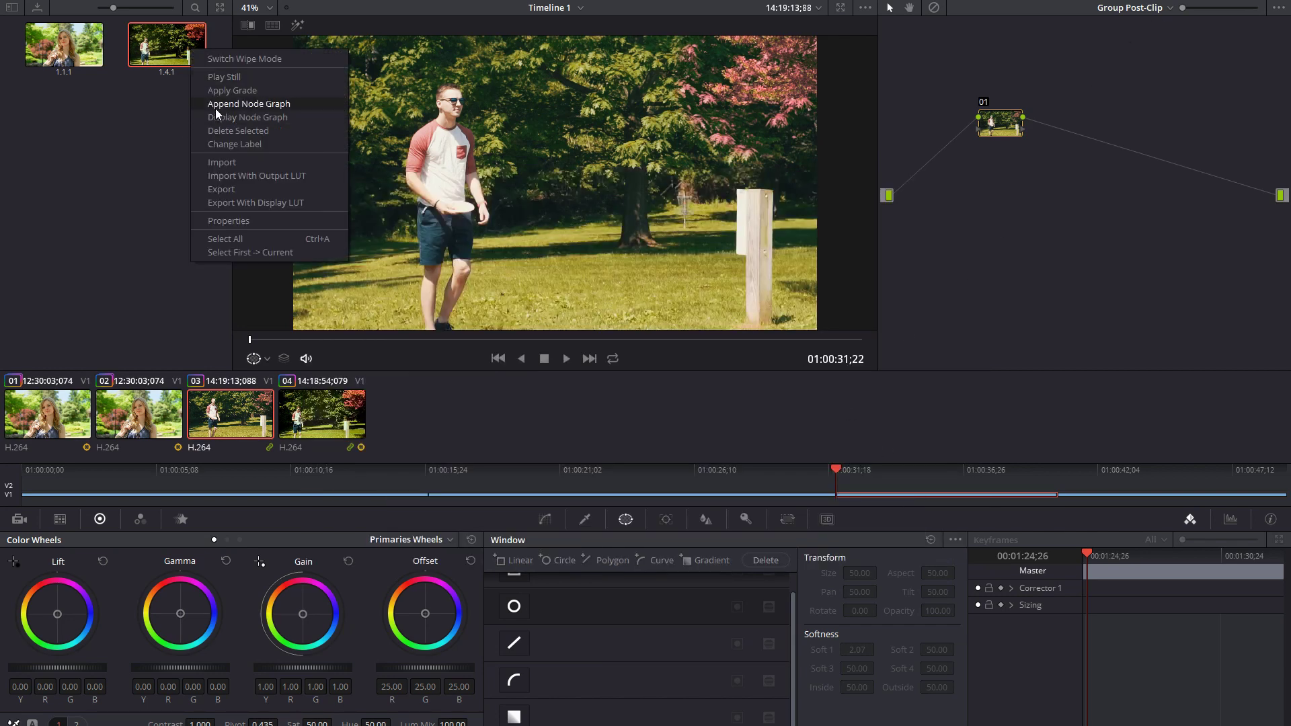
pyautogui.click(212, 116)
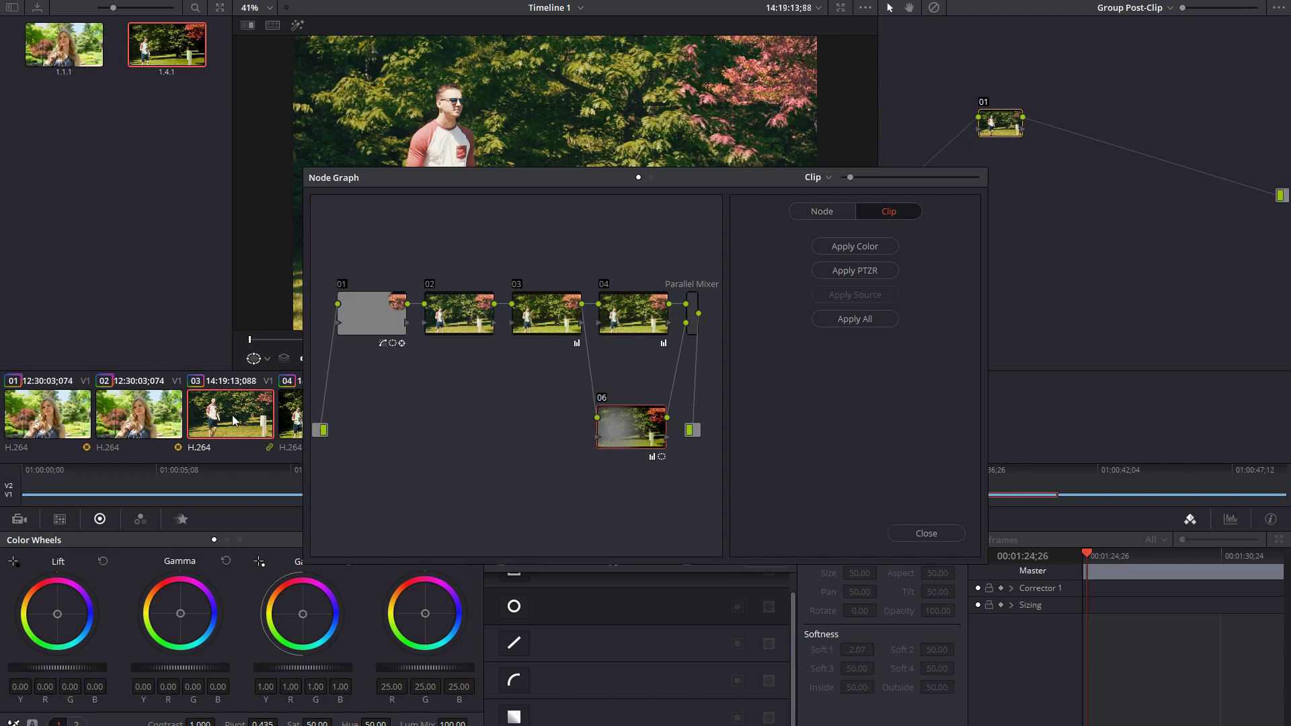
pyautogui.moveTo(387, 178); pyautogui.dragTo(449, 257)
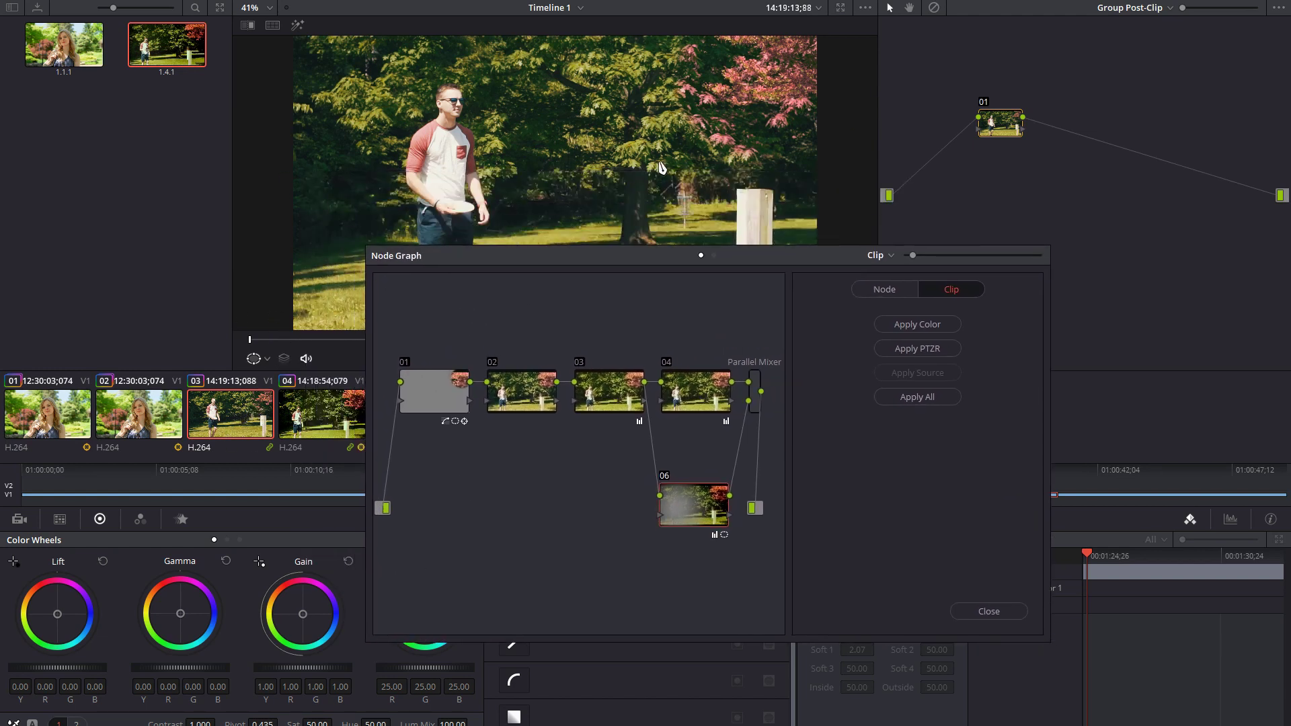
pyautogui.click(1137, 9)
pyautogui.click(1124, 42)
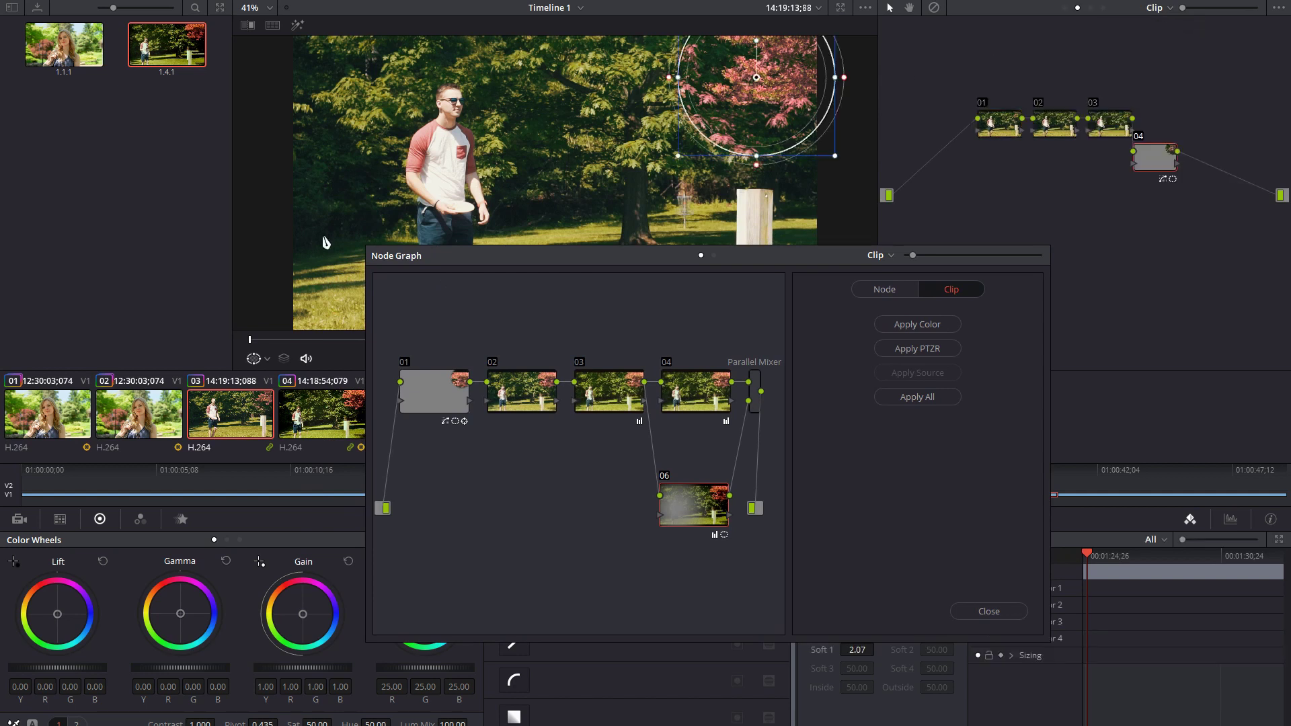
# Insert the still's node 06 after clip 03's node 04, and copy it again onto a new serial node after node 05.
pyautogui.moveTo(1170, 152); pyautogui.dragTo(1089, 186)
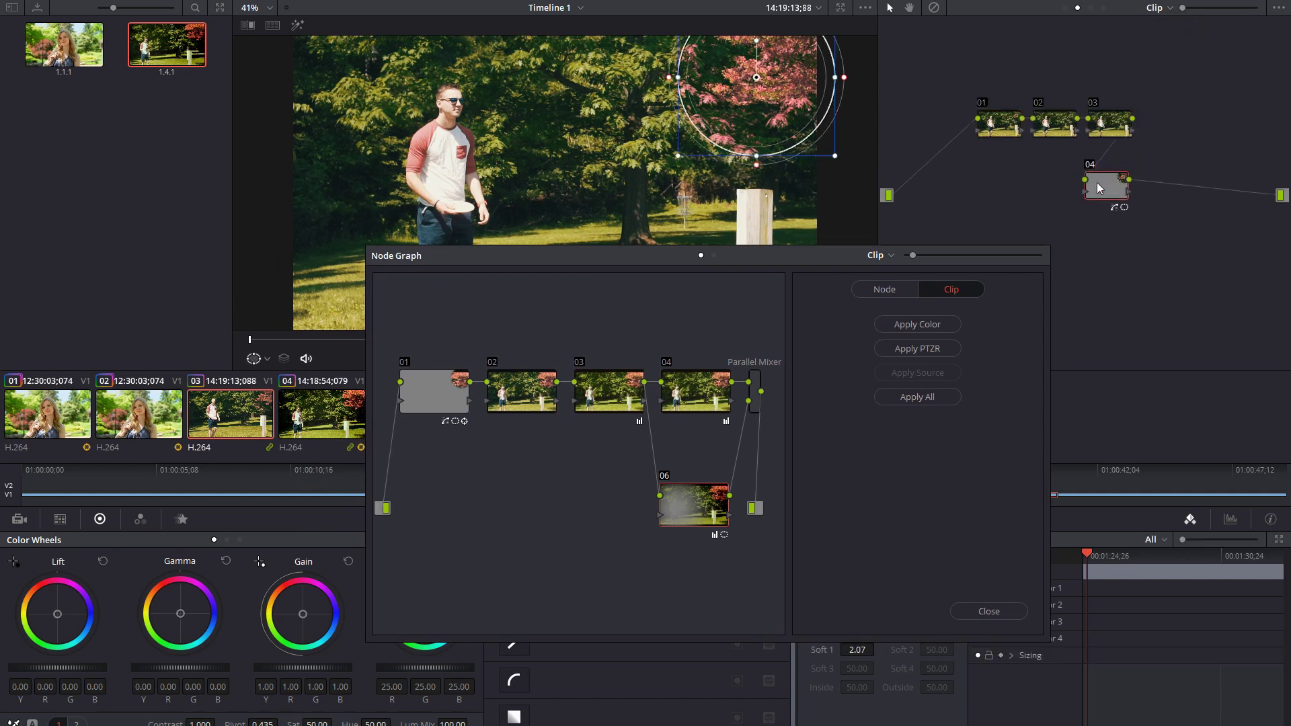
pyautogui.moveTo(683, 512); pyautogui.dragTo(1186, 200)
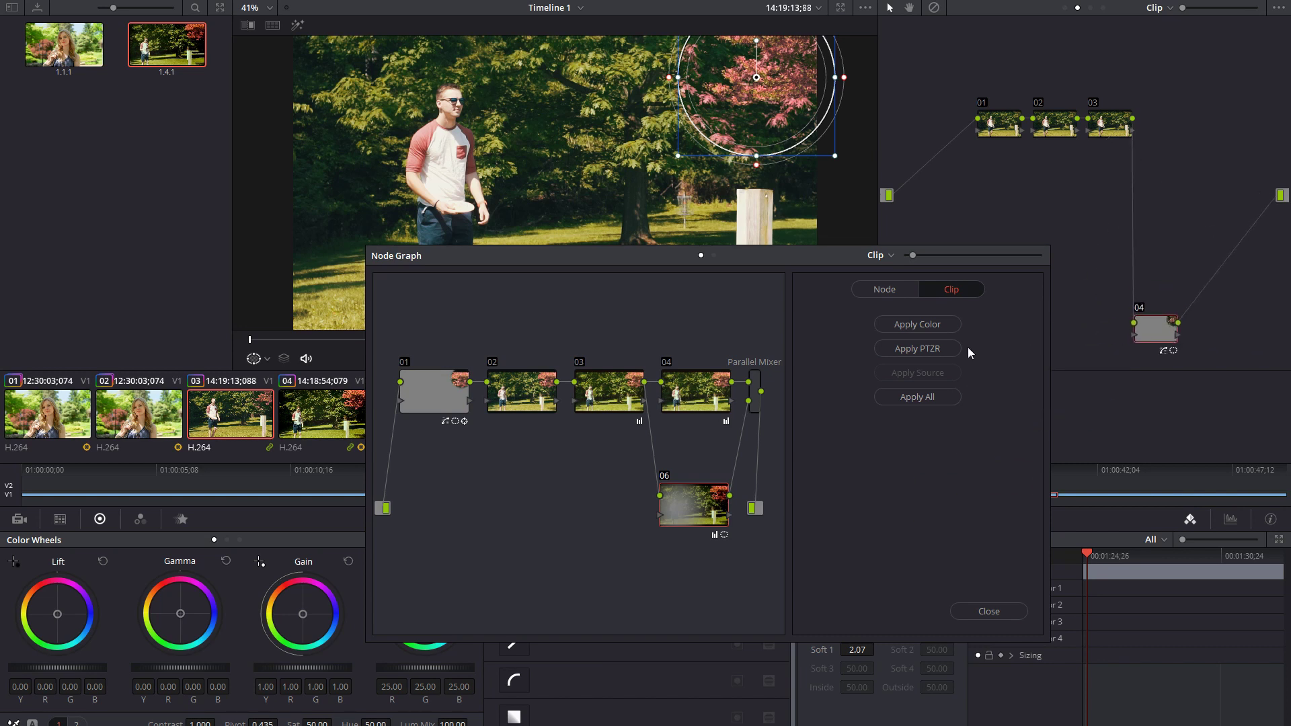
pyautogui.moveTo(700, 505); pyautogui.dragTo(1141, 310)
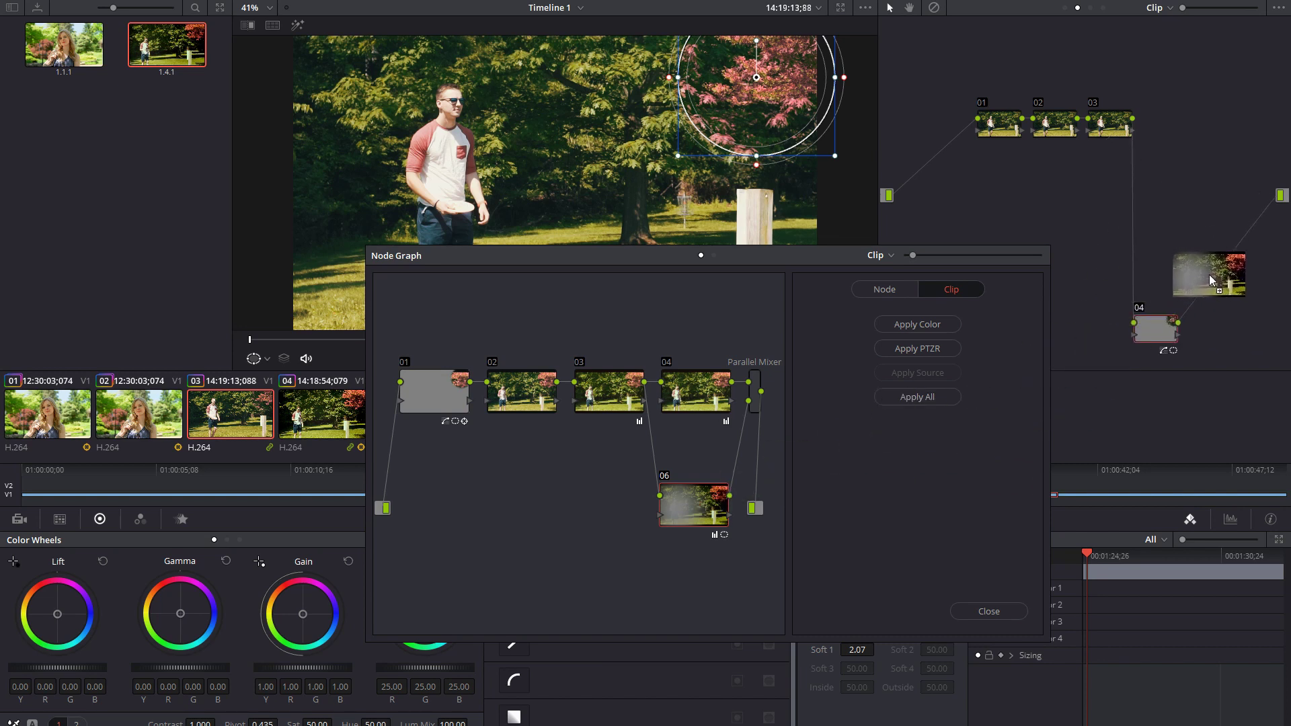
pyautogui.moveTo(723, 491); pyautogui.dragTo(1214, 277)
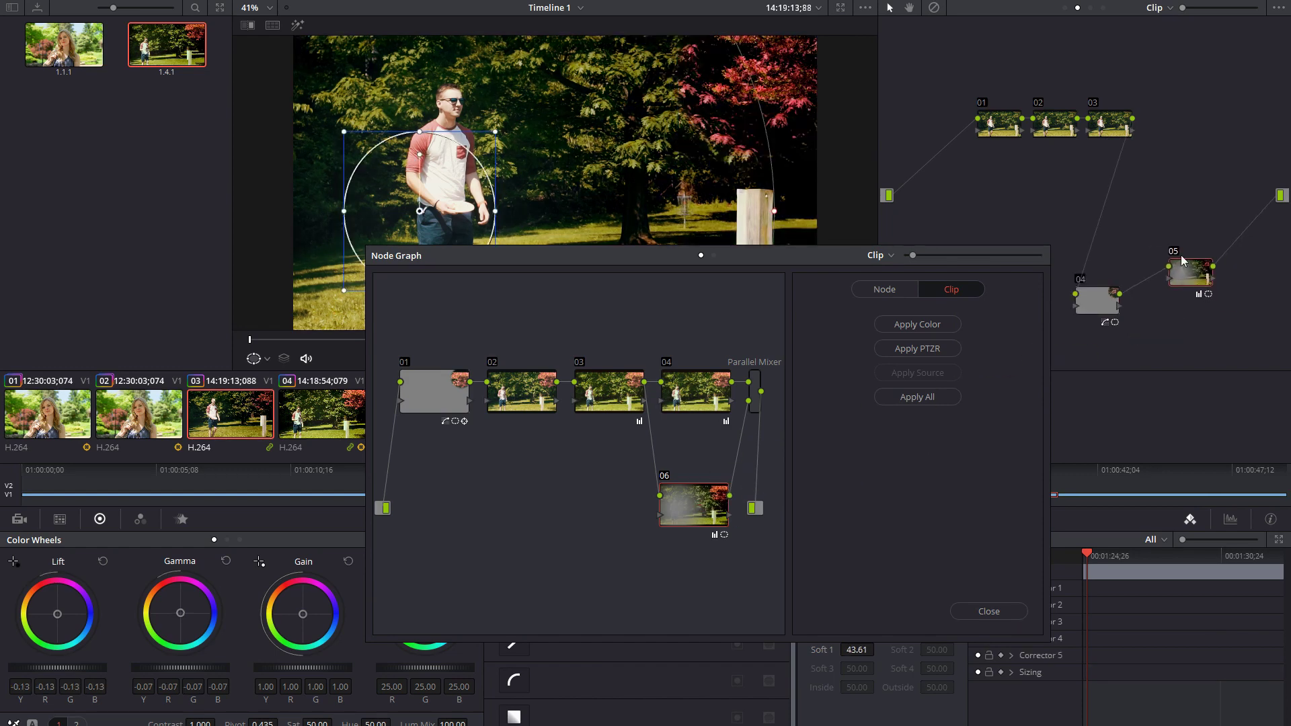
pyautogui.hotkey('alt', 's')
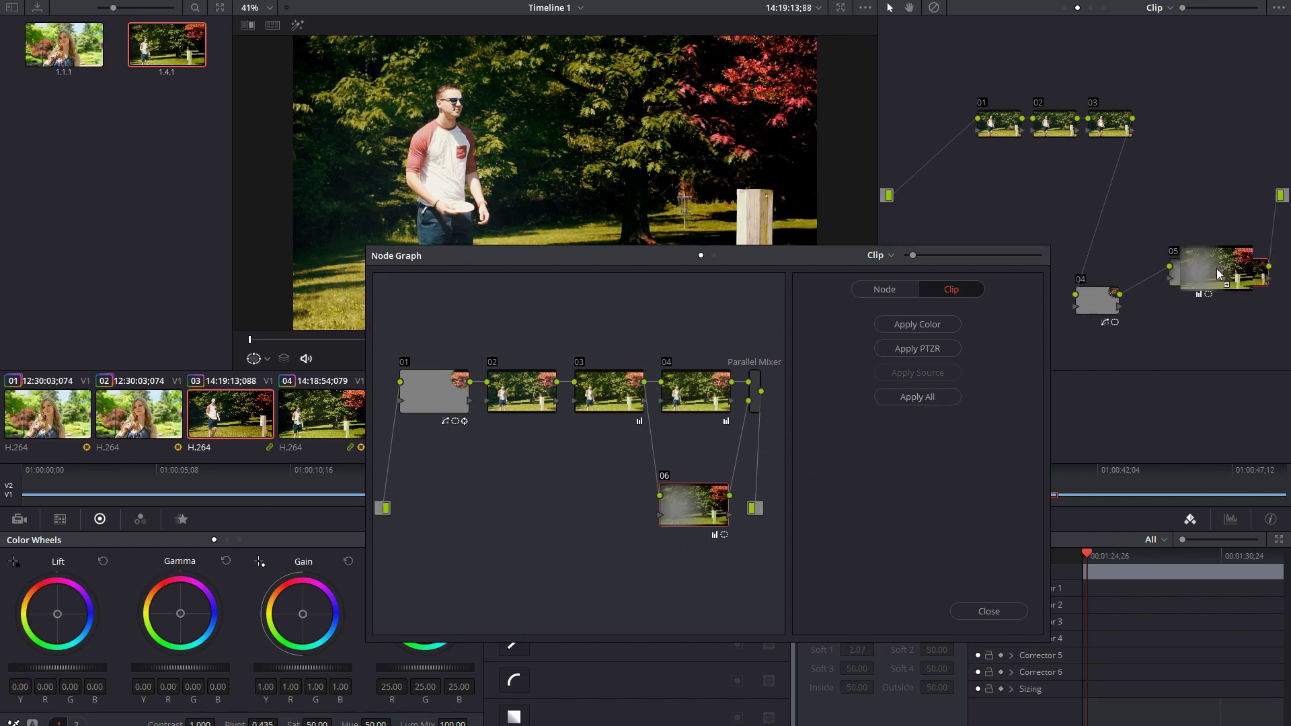
pyautogui.middleClick(1210, 274)
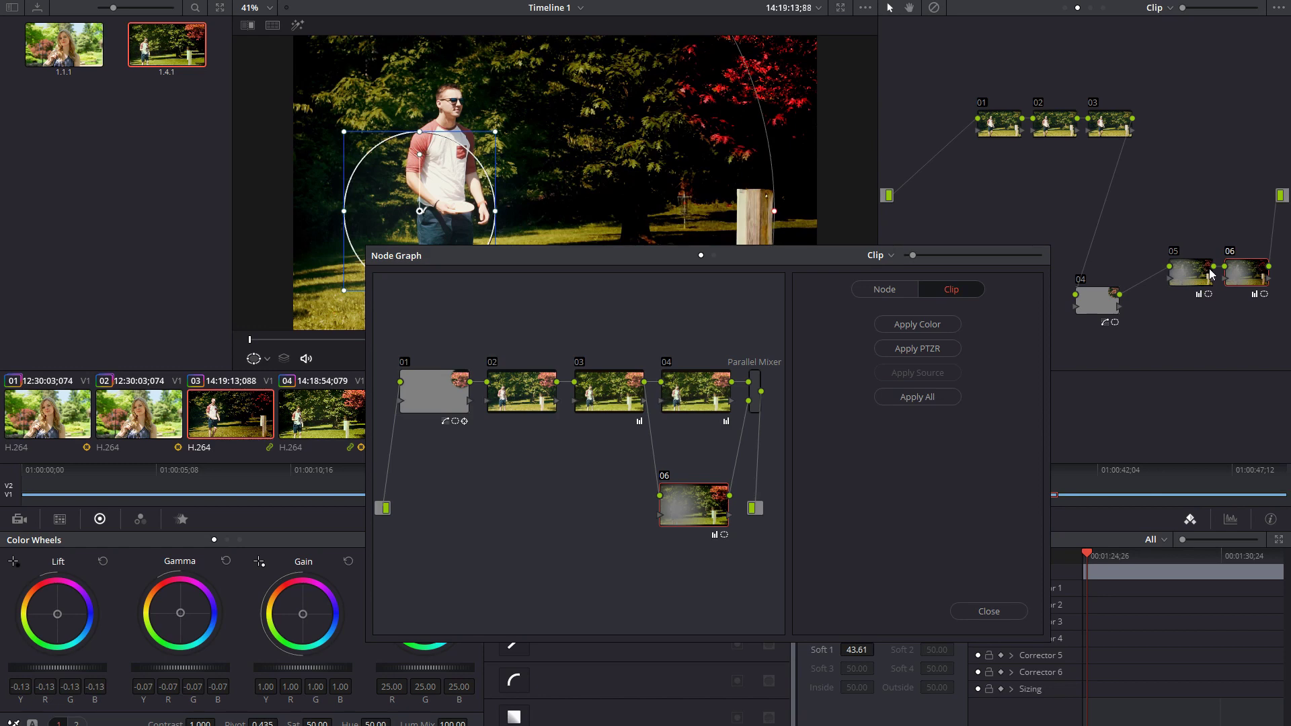